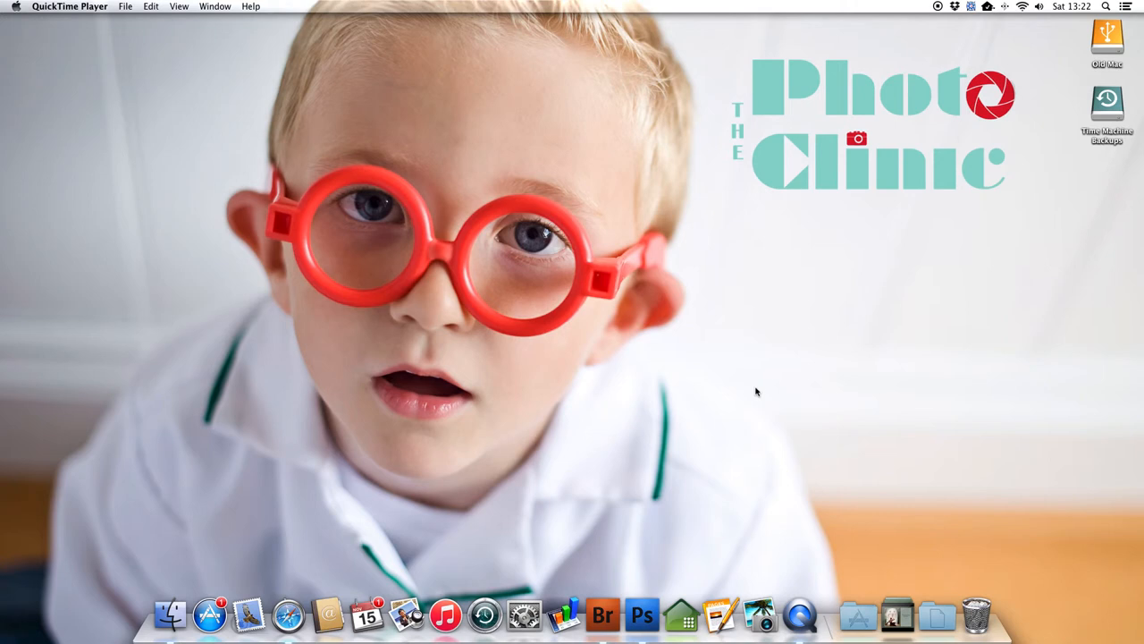
# - Switch to Adobe Bridge and look through the photo thumbnails in the RAW folder as far as the group portraits
pyautogui.click(603, 615)
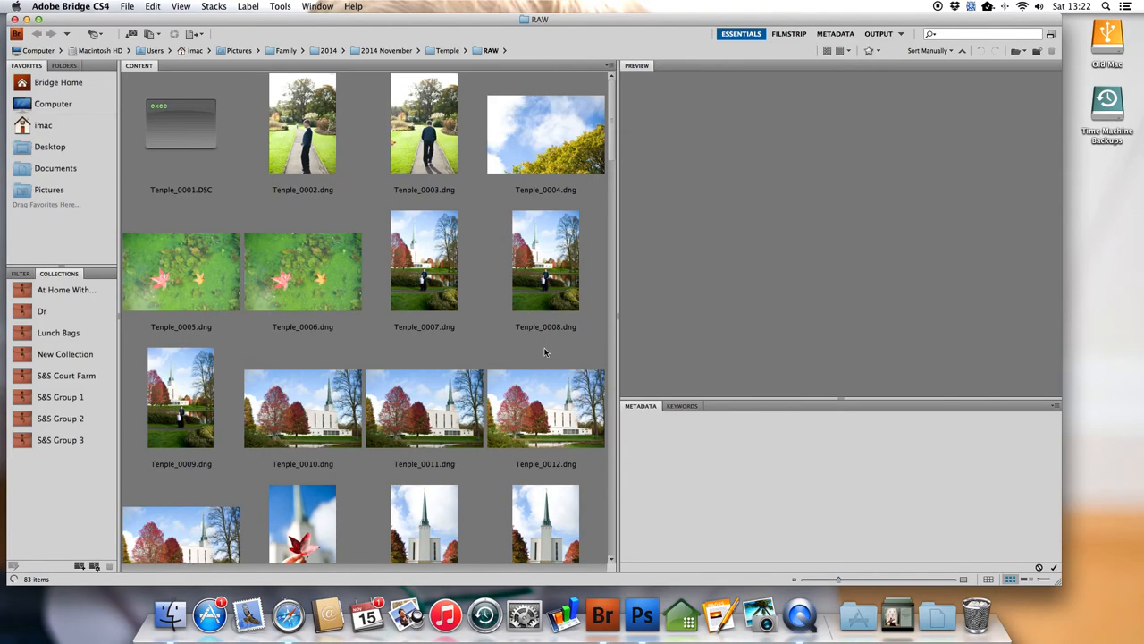
pyautogui.scroll(-6, 473, 349)
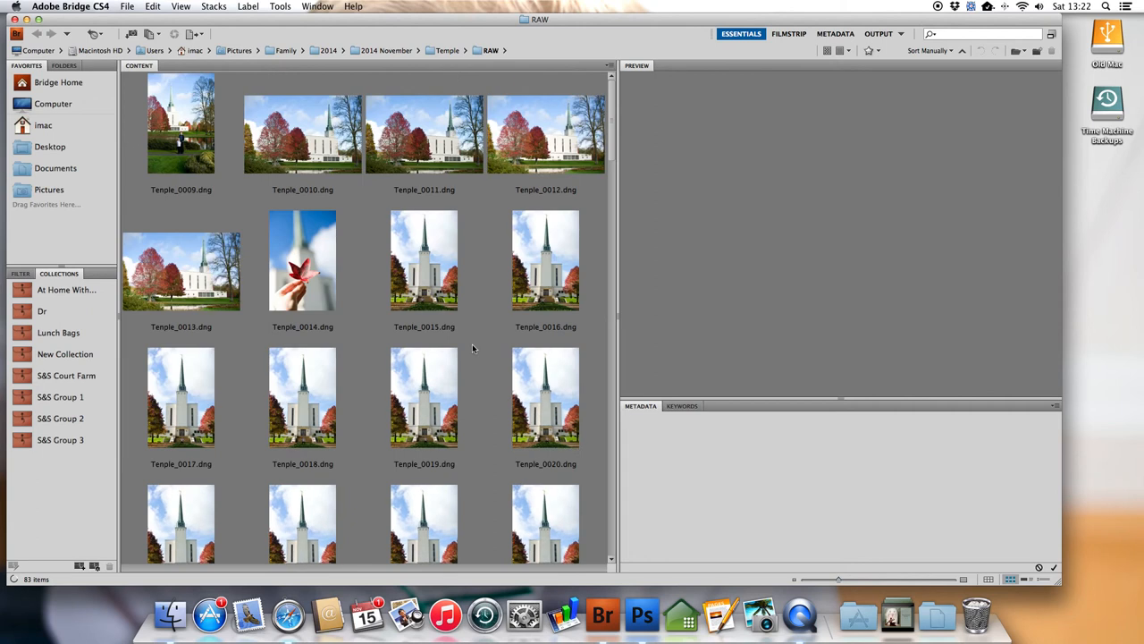
pyautogui.scroll(-4, 473, 349)
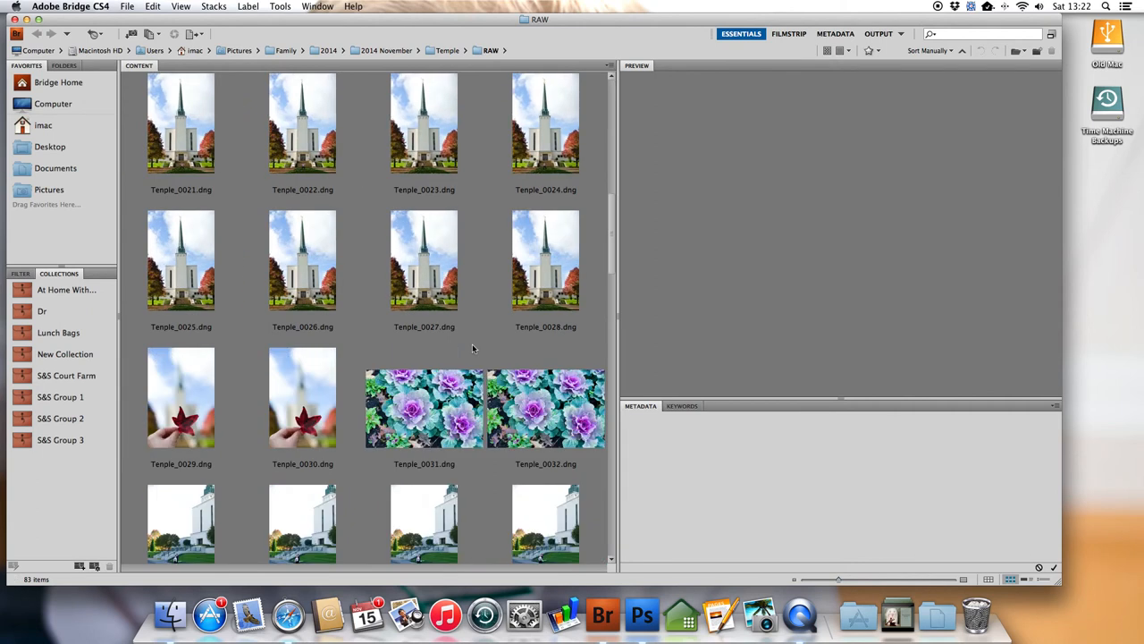
pyautogui.scroll(-4, 473, 348)
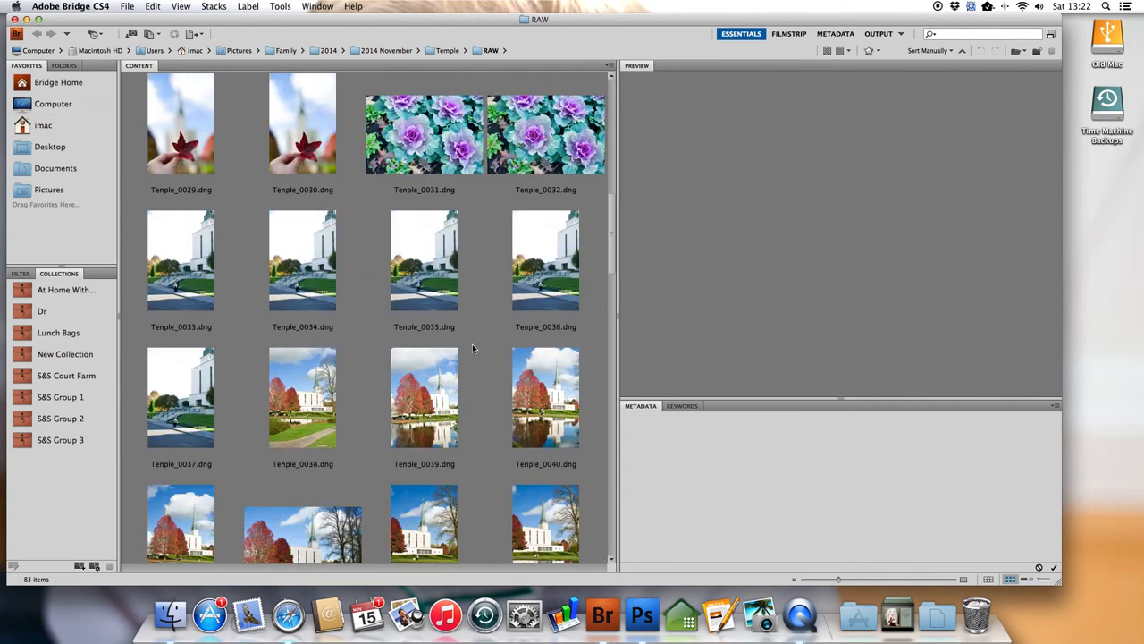
pyautogui.scroll(-4, 473, 349)
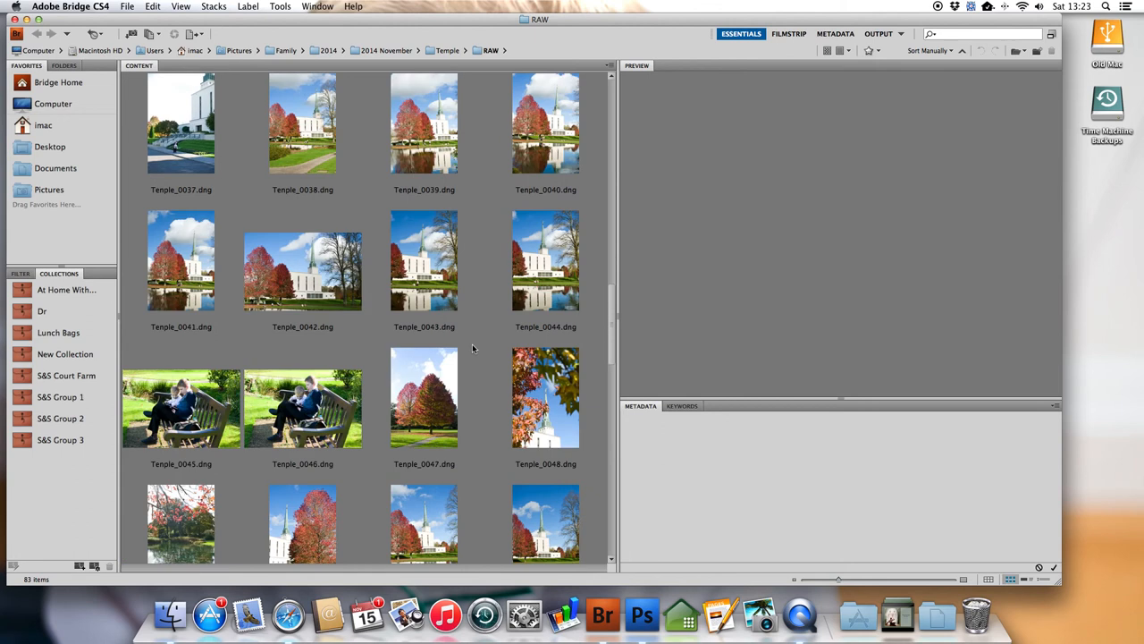
pyautogui.scroll(-2, 473, 348)
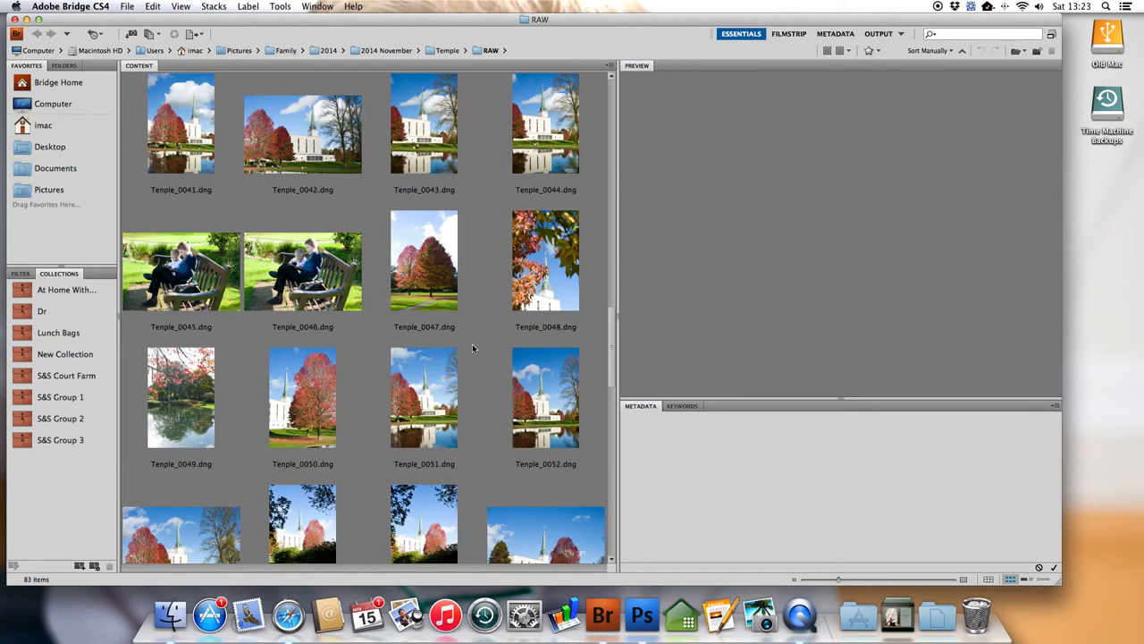
pyautogui.scroll(-2, 473, 349)
pyautogui.scroll(-4, 473, 349)
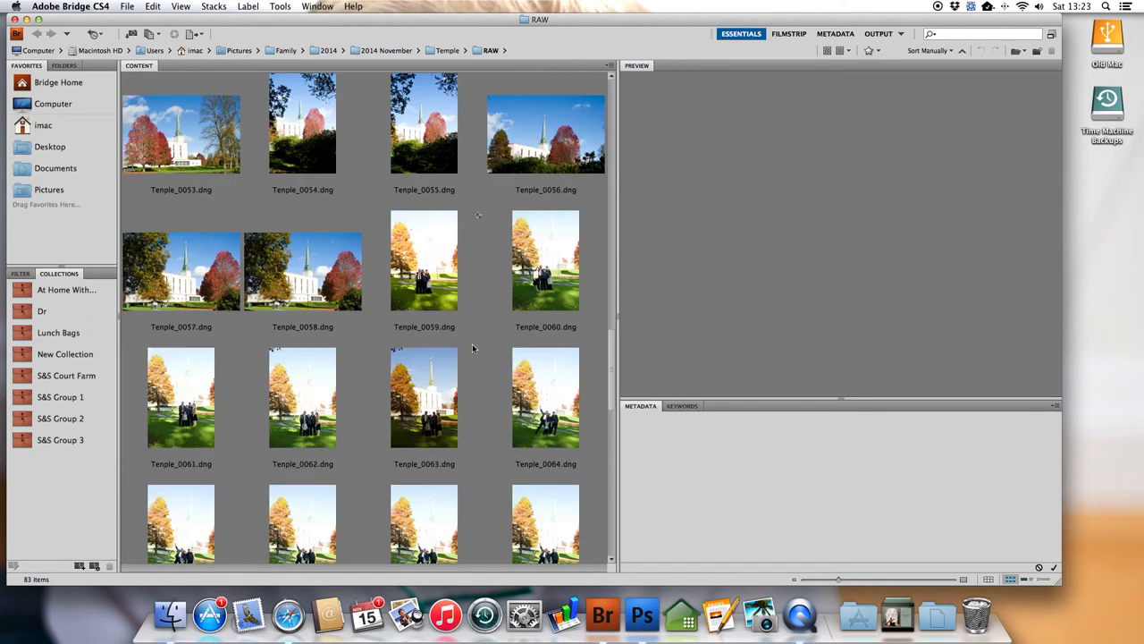
pyautogui.scroll(-2, 473, 349)
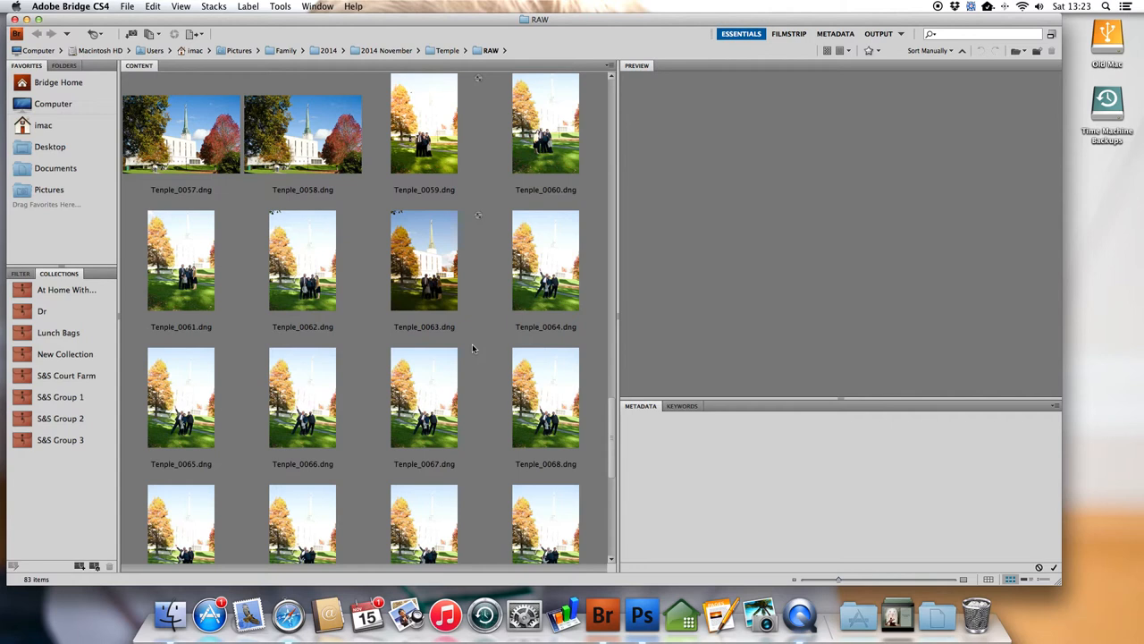
# - Open Tenple_0063.dng in Camera Raw, try exposures of +0.45 and -2.35, and discard the changes
pyautogui.click(433, 273)
pyautogui.doubleClick(433, 274)
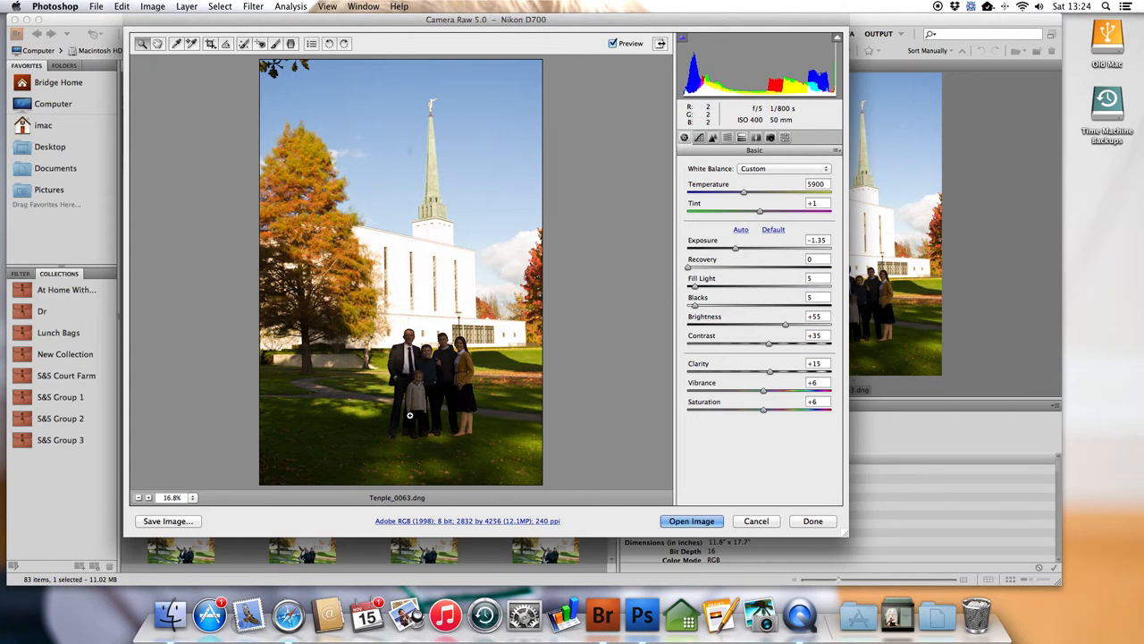
pyautogui.click(735, 253)
pyautogui.moveTo(734, 253); pyautogui.dragTo(766, 250)
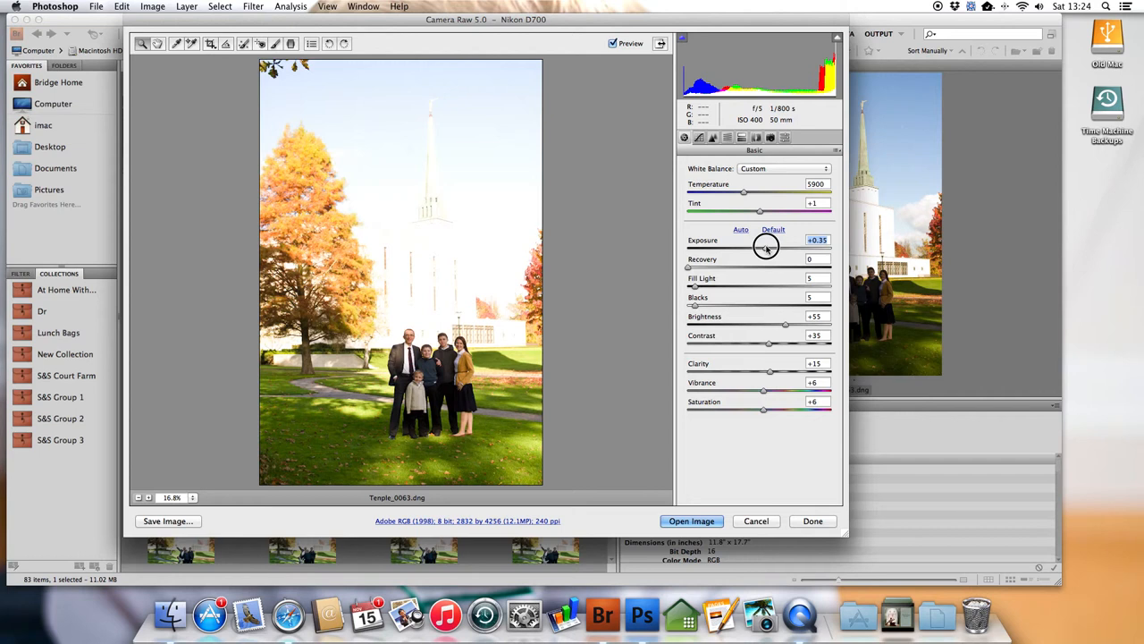
pyautogui.moveTo(766, 248); pyautogui.dragTo(768, 249)
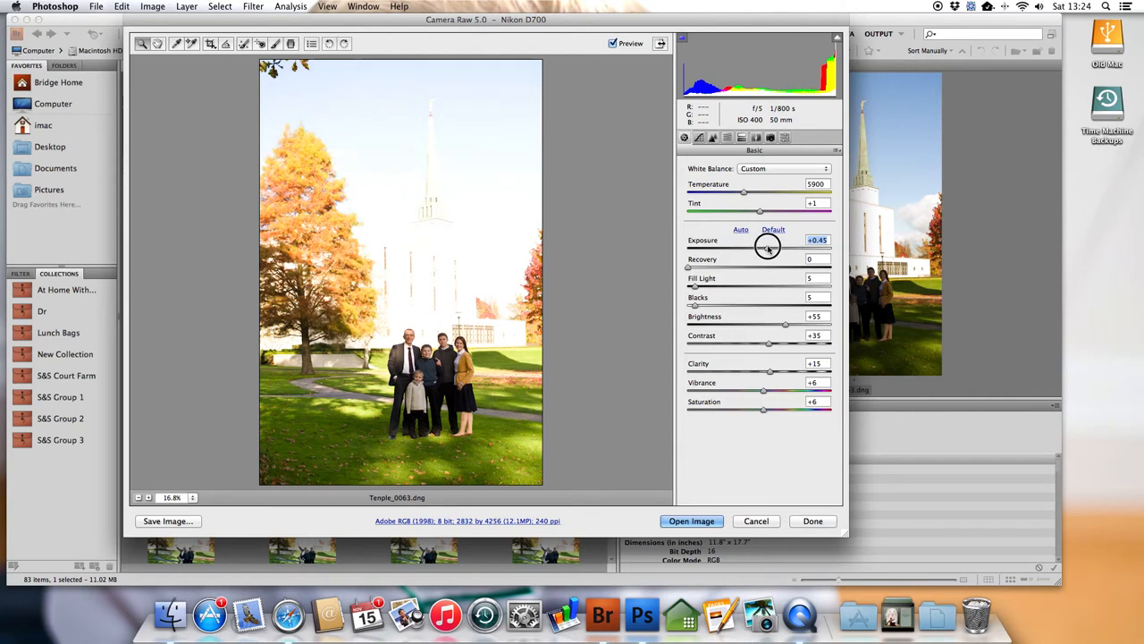
pyautogui.moveTo(768, 248); pyautogui.dragTo(720, 249)
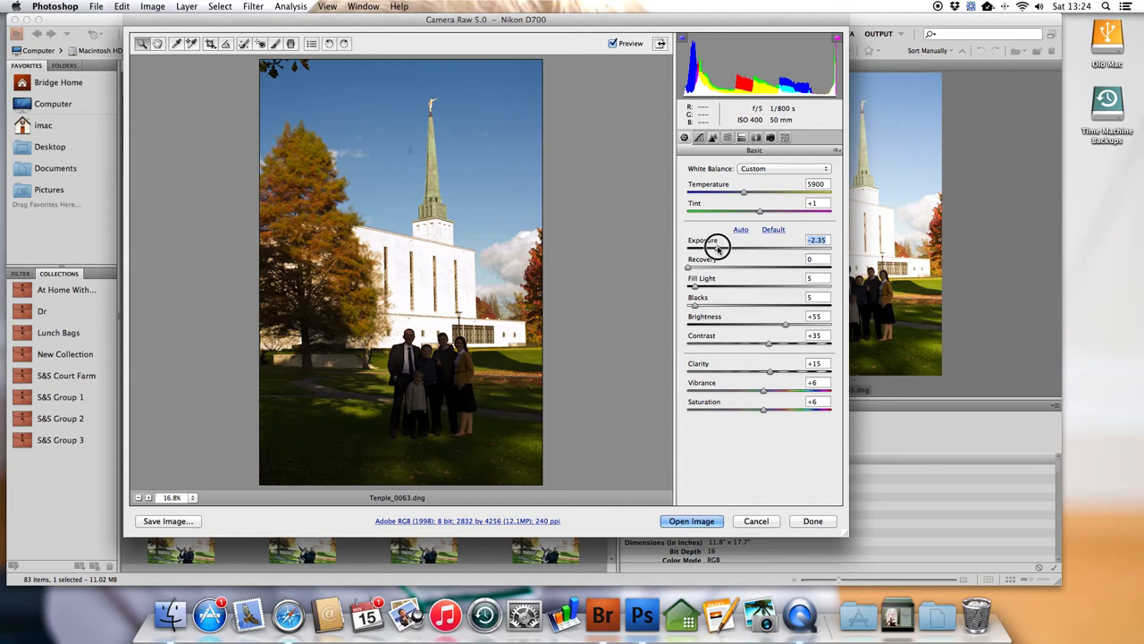
pyautogui.click(760, 522)
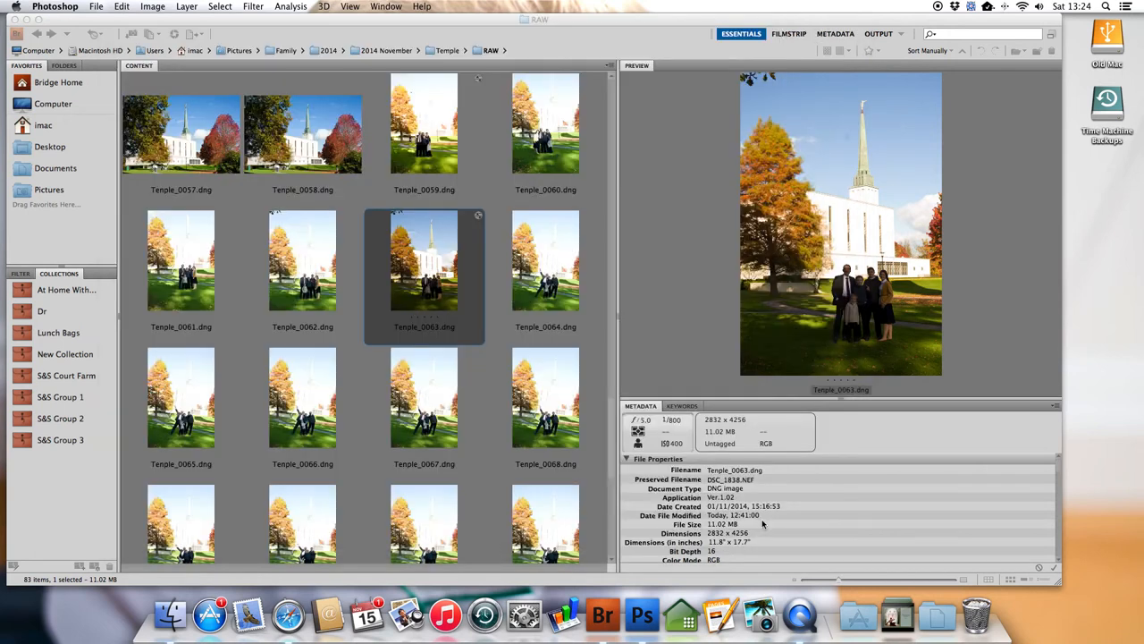
# - Switch to Photoshop and open Tenple_0063.jpg and Tenple_0063-2.jpg together from the Temple folder
pyautogui.click(14, 19)
pyautogui.click(642, 616)
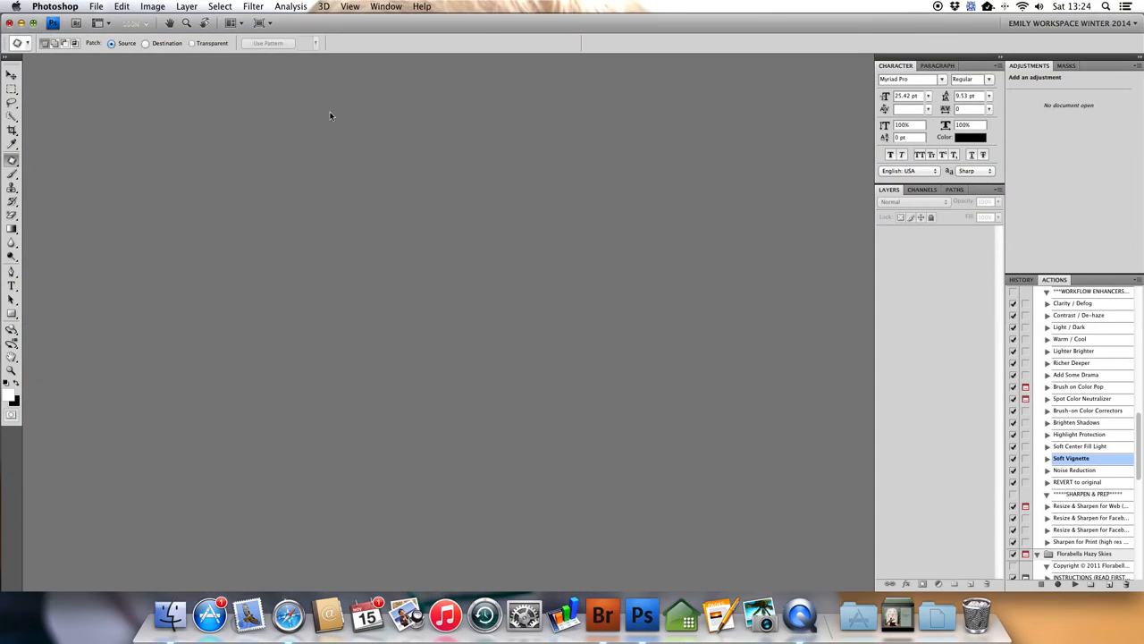
pyautogui.click(94, 6)
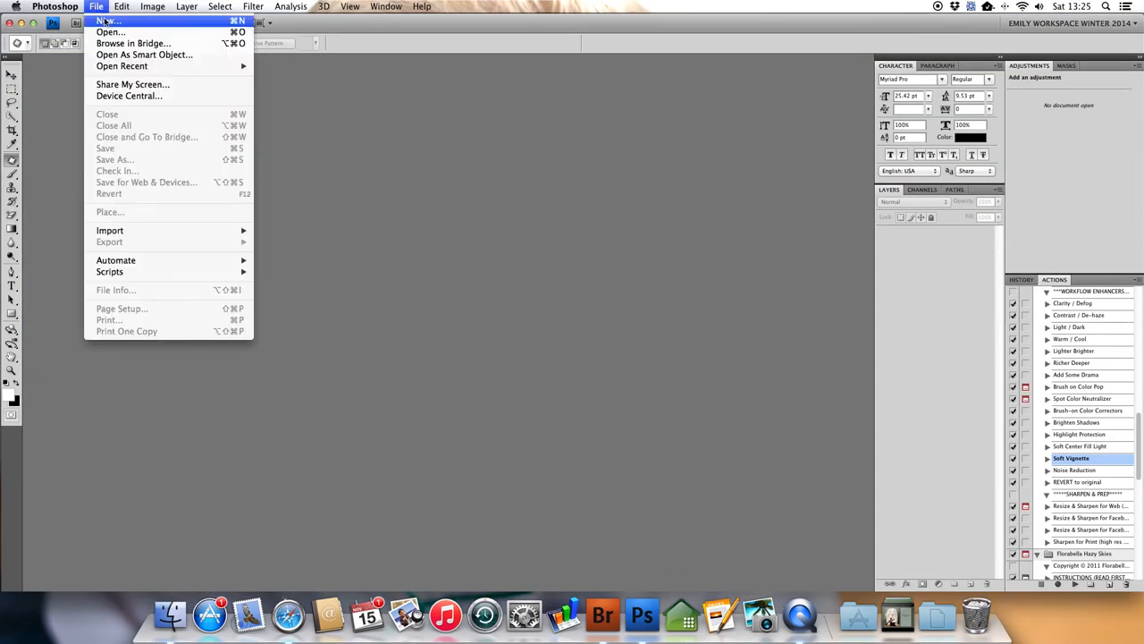
pyautogui.moveTo(122, 68)
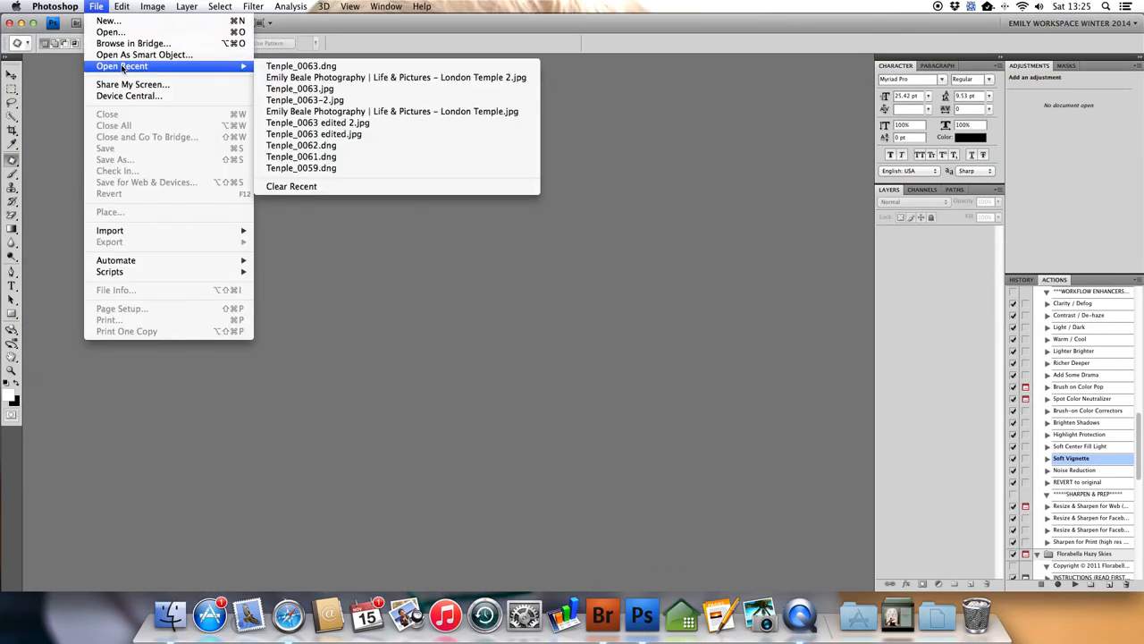
pyautogui.click(117, 35)
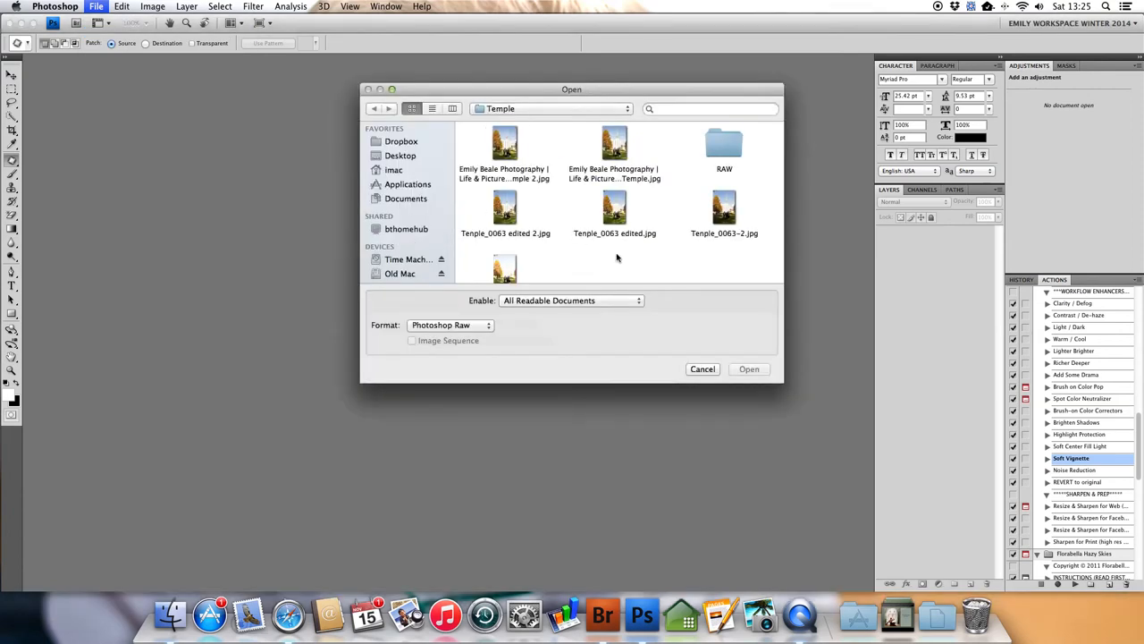
pyautogui.scroll(-3, 616, 258)
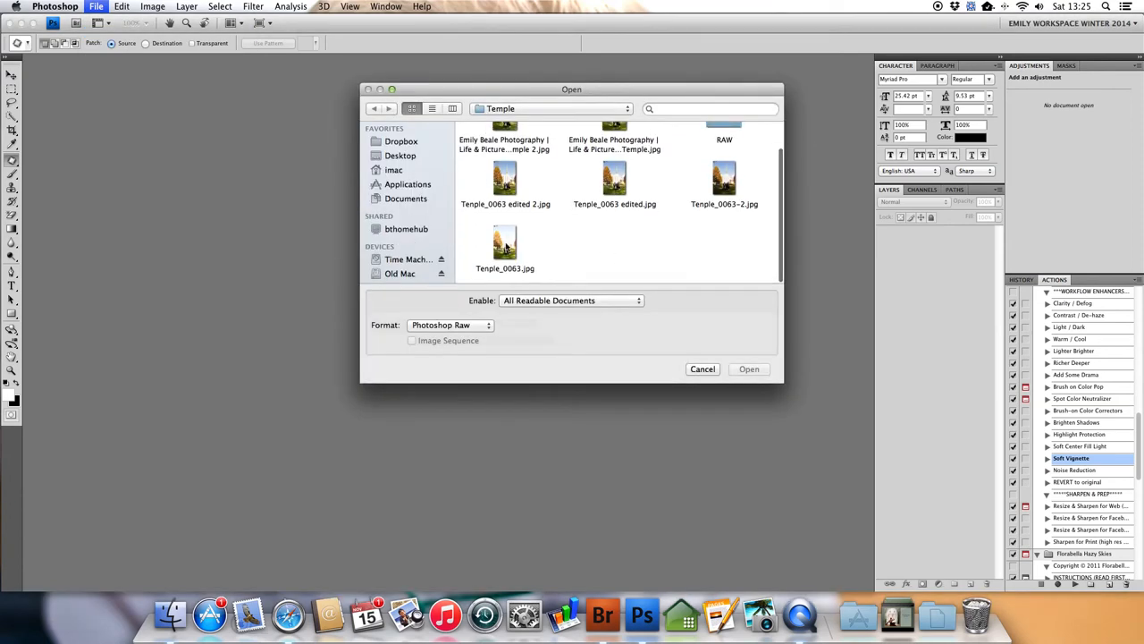
pyautogui.click(505, 244)
pyautogui.keyDown('shift'); pyautogui.click(731, 176); pyautogui.keyUp('shift')
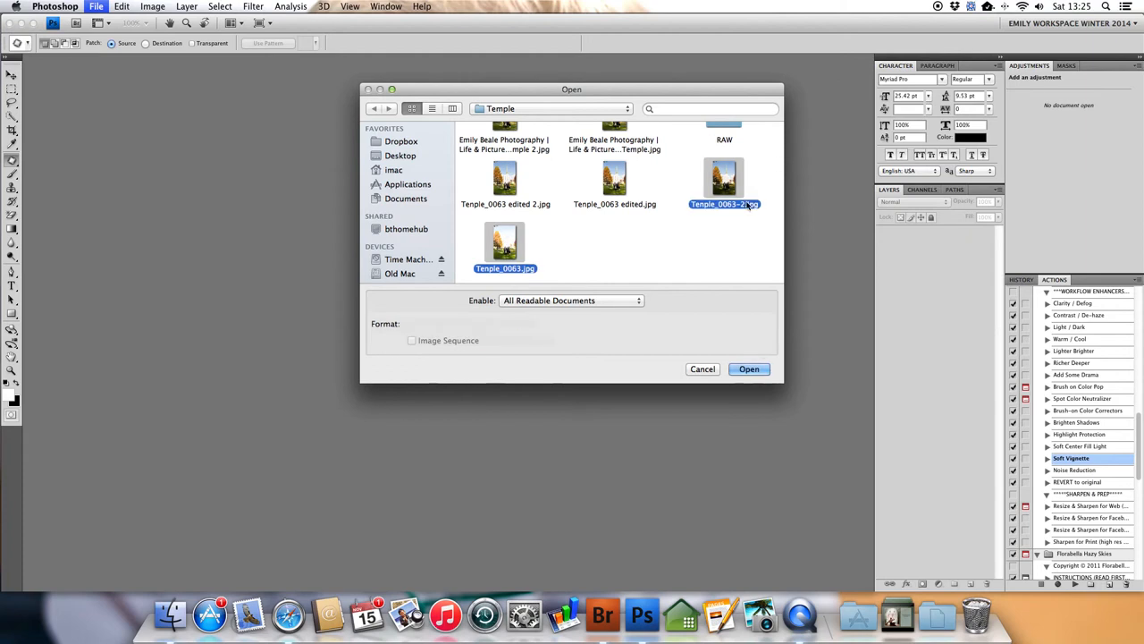
pyautogui.click(749, 370)
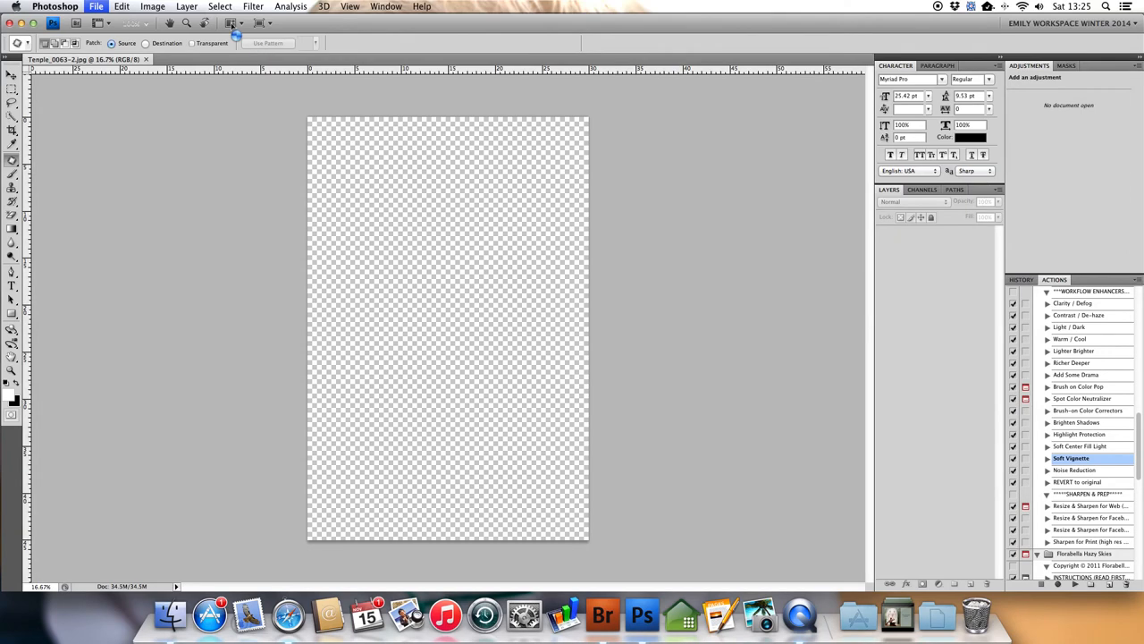
# - Arrange both photos side by side and copy the darker Tenple_0063-2.jpg into Tenple_0063.jpg as a new layer with the Move tool
pyautogui.click(232, 23)
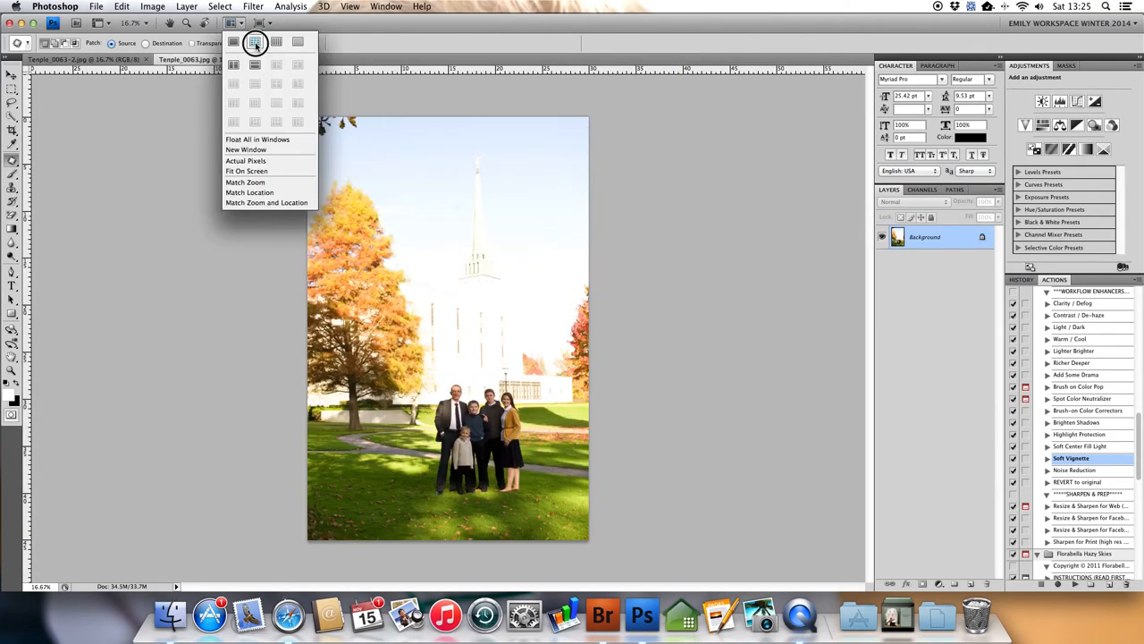
pyautogui.click(256, 44)
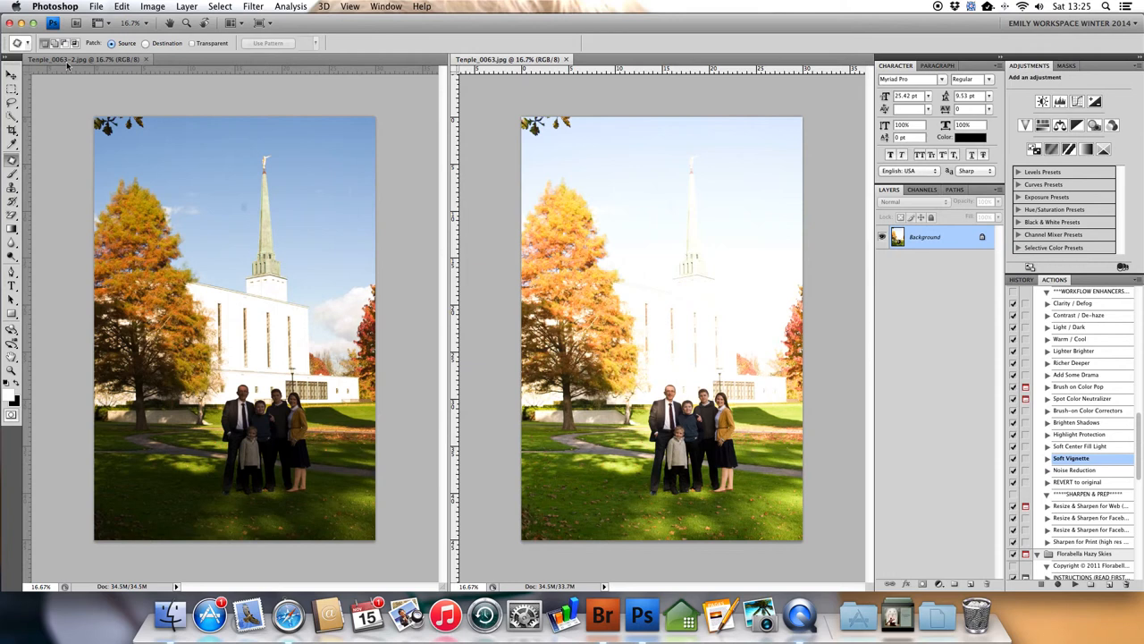
pyautogui.click(11, 75)
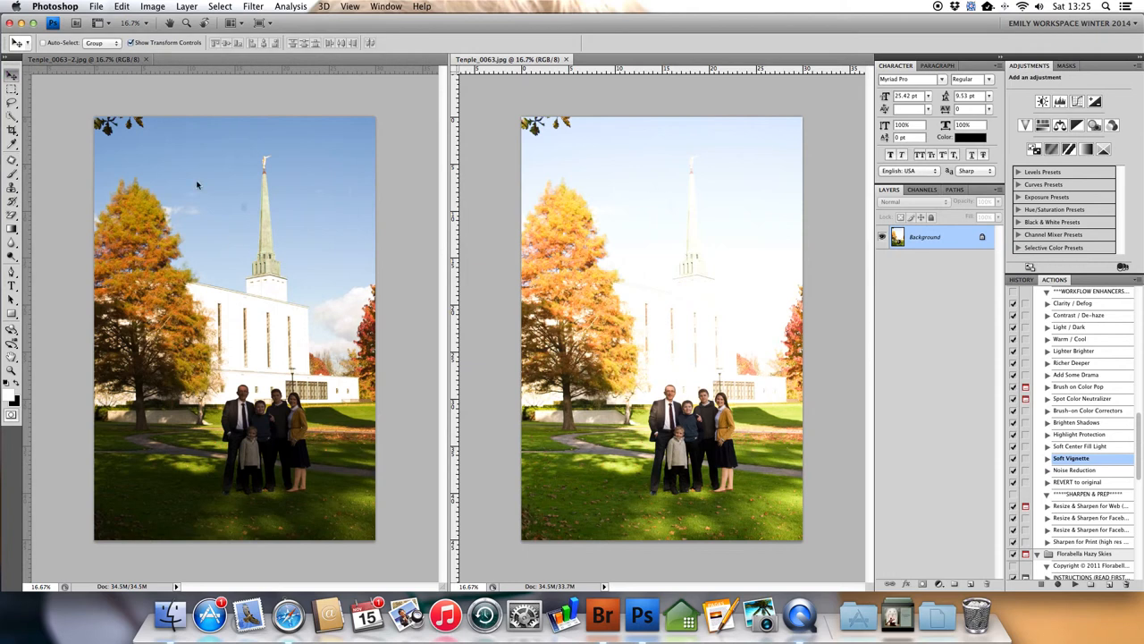
pyautogui.click(239, 248)
pyautogui.moveTo(385, 255); pyautogui.dragTo(596, 247)
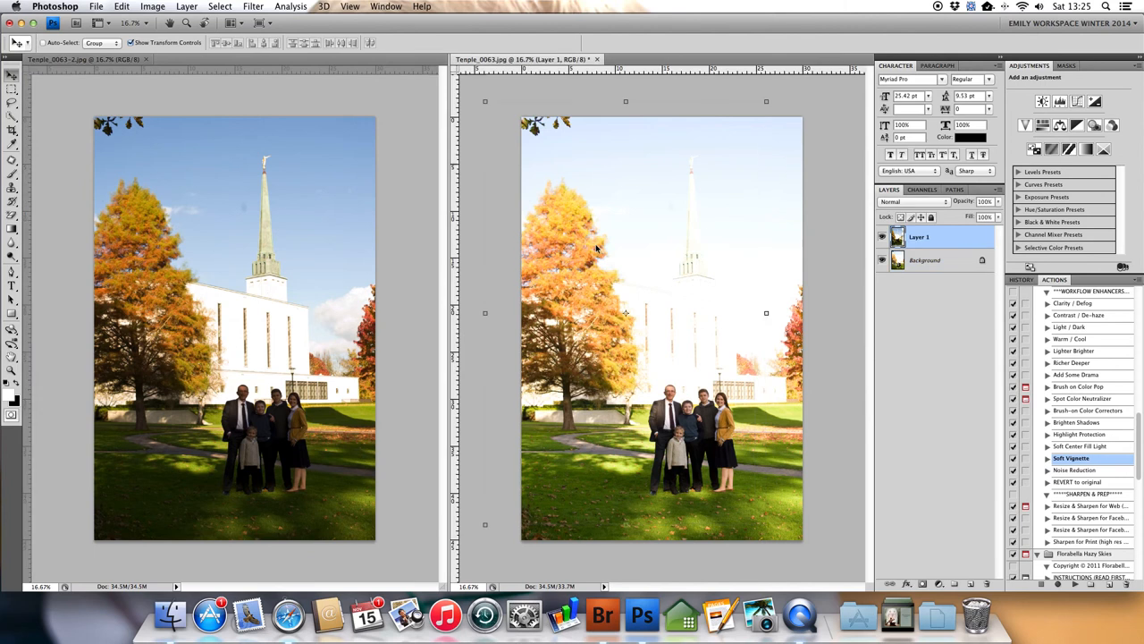
# - Return to the single-document view and align Layer 1 and Background by their vertical and horizontal centers
pyautogui.click(231, 23)
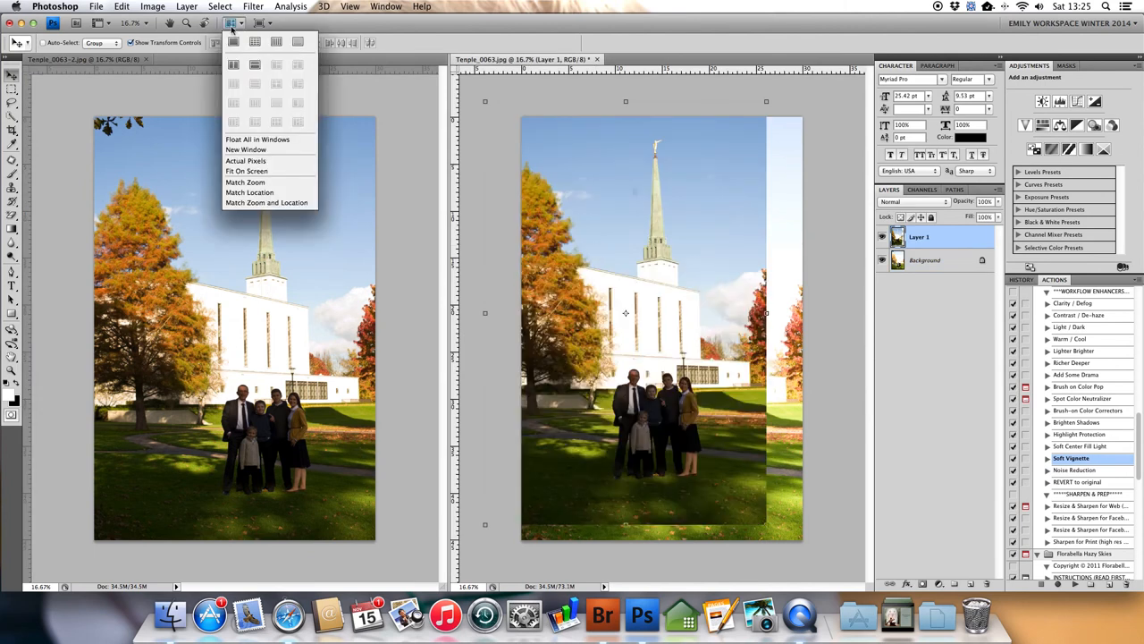
pyautogui.click(233, 42)
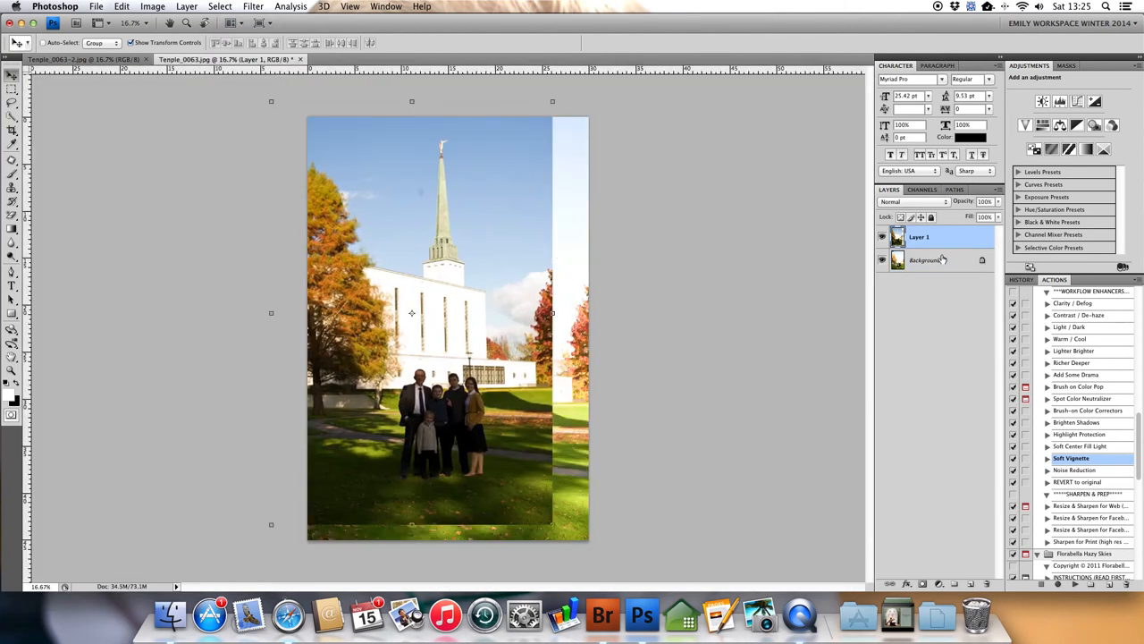
pyautogui.keyDown('shift'); pyautogui.click(926, 260); pyautogui.keyUp('shift')
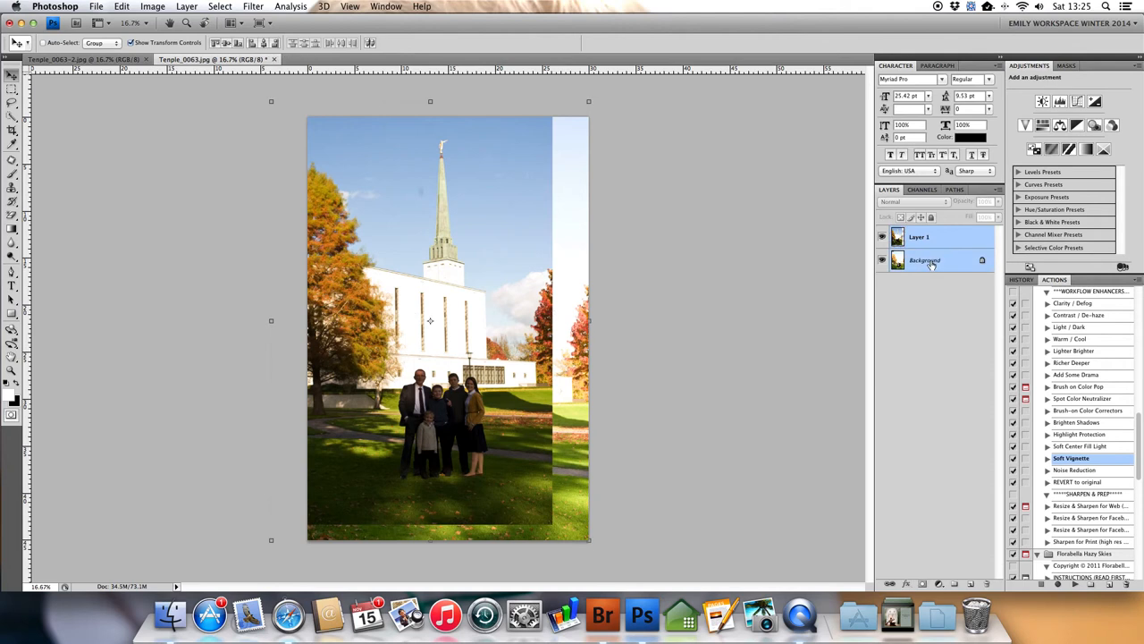
pyautogui.click(227, 45)
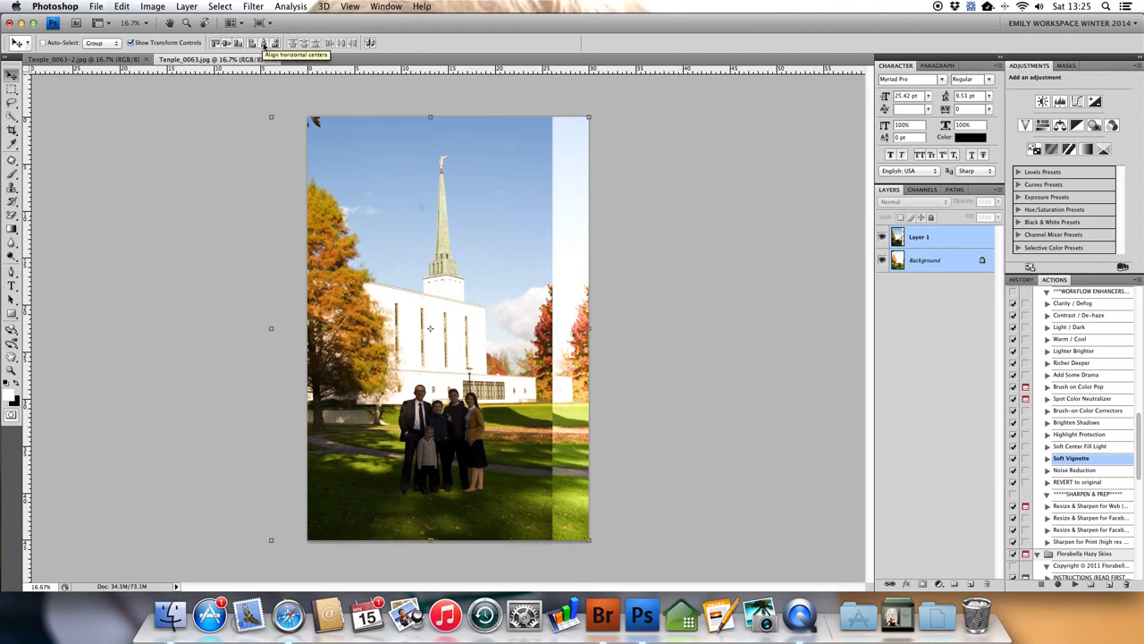
pyautogui.click(265, 44)
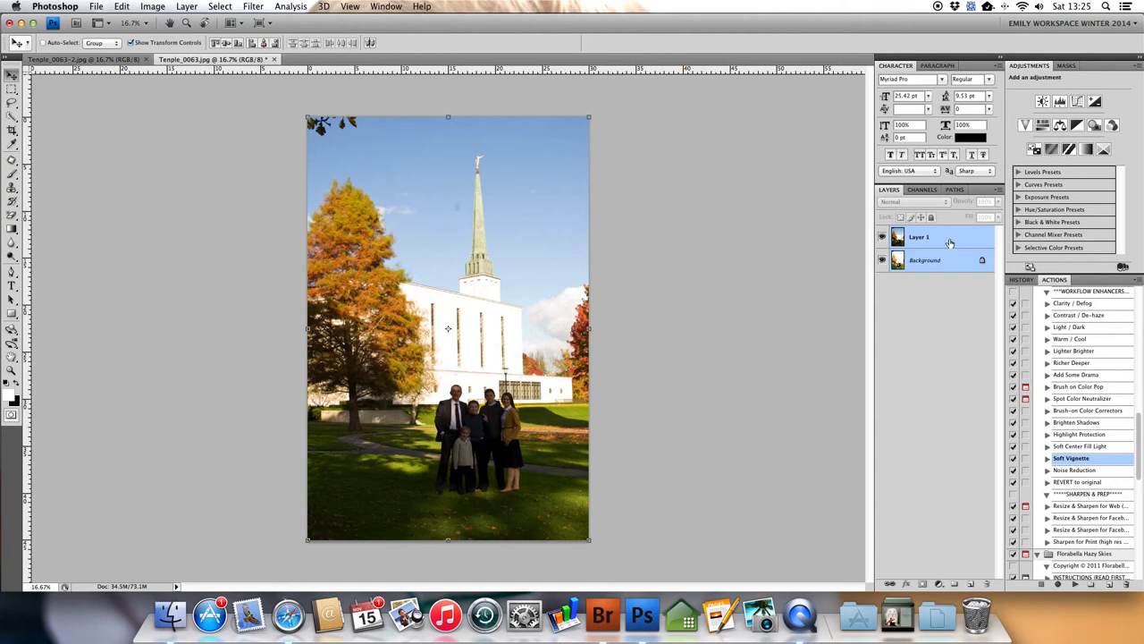
# - Add a layer mask to Layer 1 and paint black over the family and lawn with a soft 500 px brush at 100% opacity
pyautogui.click(947, 241)
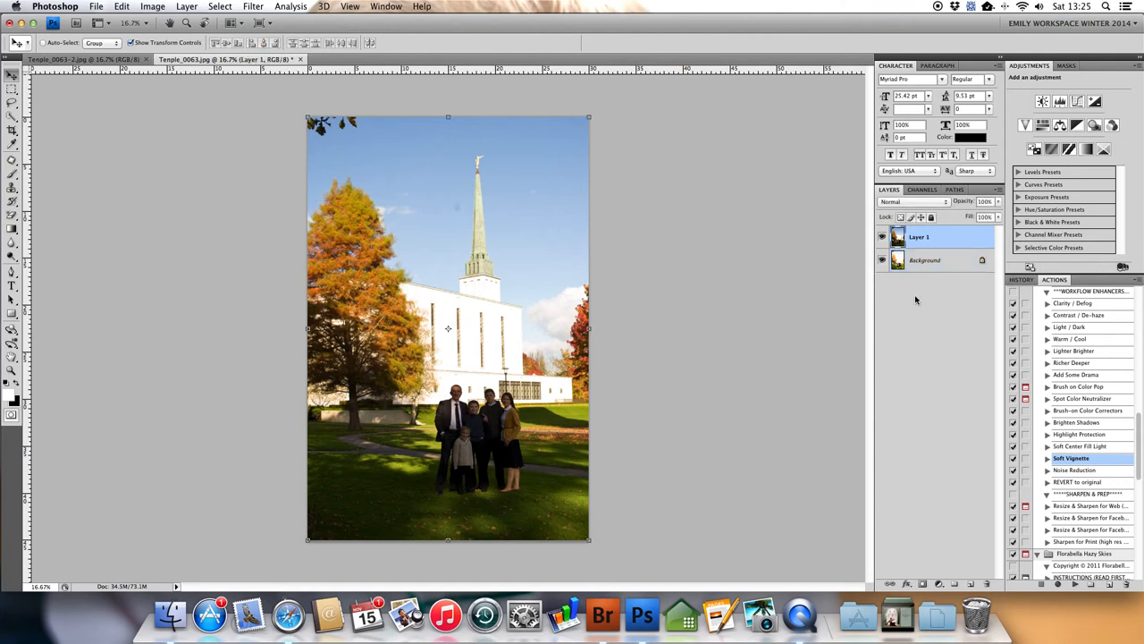
pyautogui.click(924, 585)
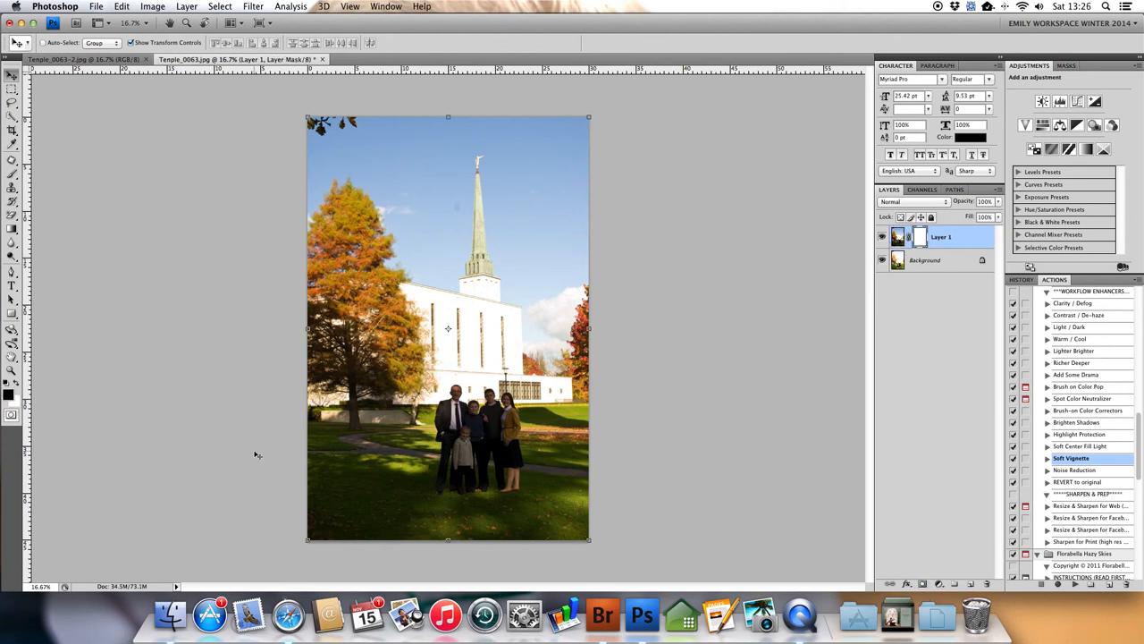
pyautogui.click(11, 175)
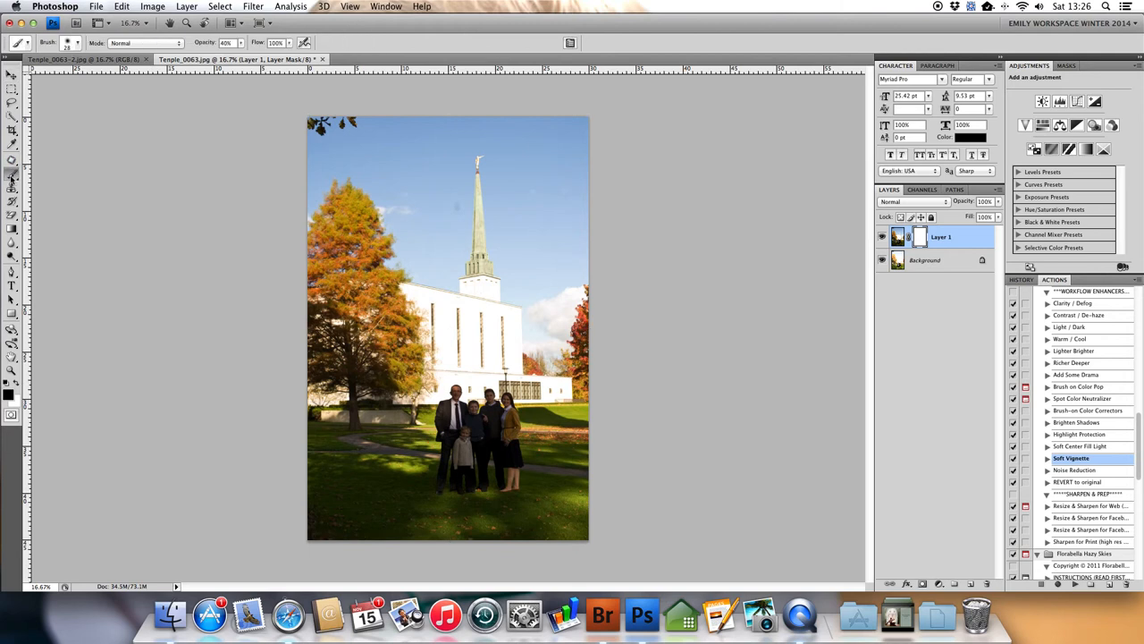
pyautogui.click(78, 43)
pyautogui.click(40, 179)
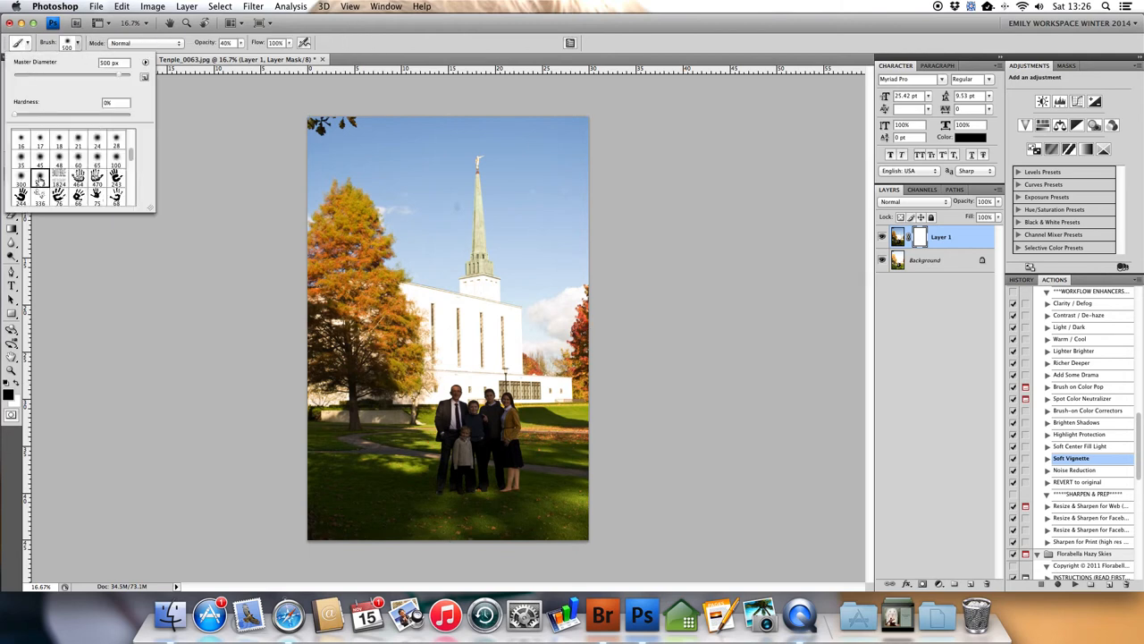
pyautogui.click(242, 44)
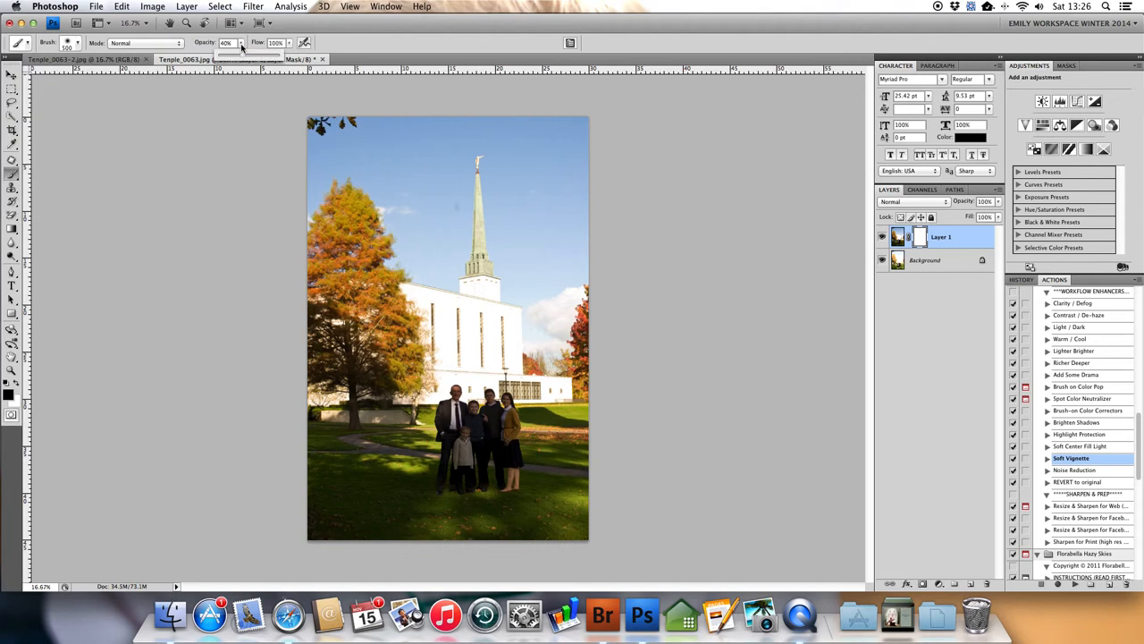
pyautogui.moveTo(243, 54); pyautogui.dragTo(313, 58)
pyautogui.moveTo(458, 436)
pyautogui.mouseDown()
pyautogui.moveTo(455, 403)
pyautogui.moveTo(487, 452)
pyautogui.moveTo(500, 444)
pyautogui.moveTo(487, 399)
pyautogui.moveTo(514, 426)
pyautogui.moveTo(512, 488)
pyautogui.moveTo(477, 488)
pyautogui.moveTo(465, 470)
pyautogui.moveTo(399, 525)
pyautogui.moveTo(359, 517)
pyautogui.moveTo(344, 486)
pyautogui.moveTo(351, 499)
pyautogui.moveTo(315, 479)
pyautogui.moveTo(359, 440)
pyautogui.moveTo(327, 446)
pyautogui.moveTo(324, 433)
pyautogui.moveTo(435, 432)
pyautogui.moveTo(452, 514)
pyautogui.moveTo(489, 464)
pyautogui.moveTo(501, 495)
pyautogui.moveTo(522, 476)
pyautogui.moveTo(528, 516)
pyautogui.moveTo(553, 501)
pyautogui.moveTo(550, 442)
pyautogui.moveTo(532, 427)
pyautogui.moveTo(588, 426)
pyautogui.moveTo(573, 456)
pyautogui.moveTo(532, 464)
pyautogui.moveTo(554, 471)
pyautogui.moveTo(543, 525)
pyautogui.moveTo(579, 512)
pyautogui.moveTo(586, 534)
pyautogui.moveTo(340, 541)
pyautogui.mouseUp()
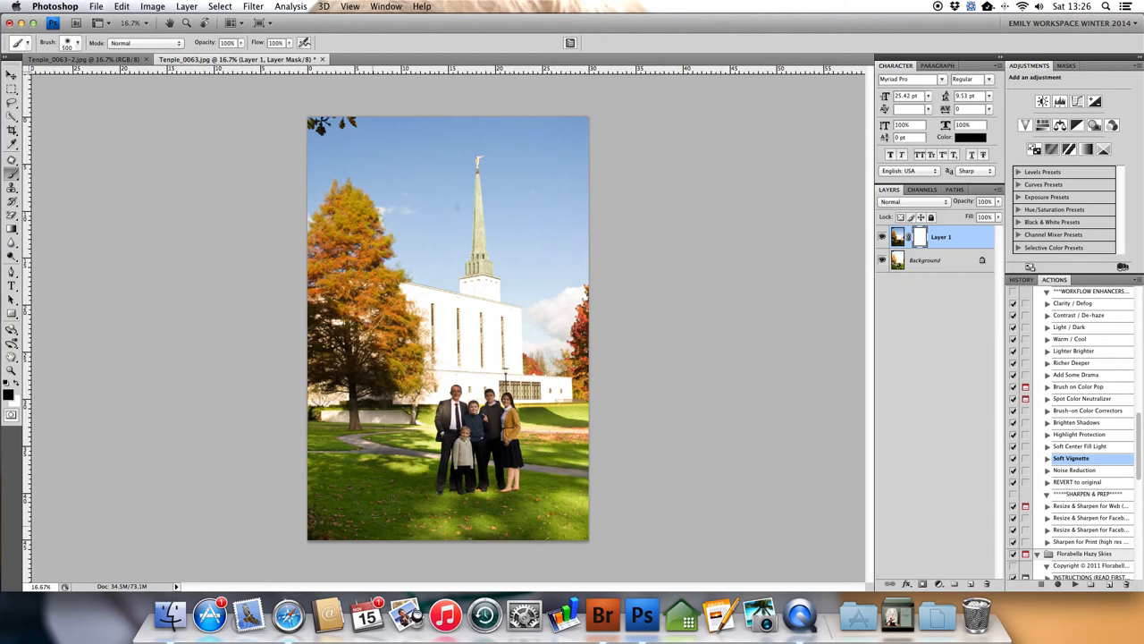
# - Paint more black on Layer 1's mask over the lawn beside the family and the outer edge of the large tree
pyautogui.moveTo(406, 477)
pyautogui.mouseDown()
pyautogui.moveTo(395, 447)
pyautogui.moveTo(336, 451)
pyautogui.mouseUp()
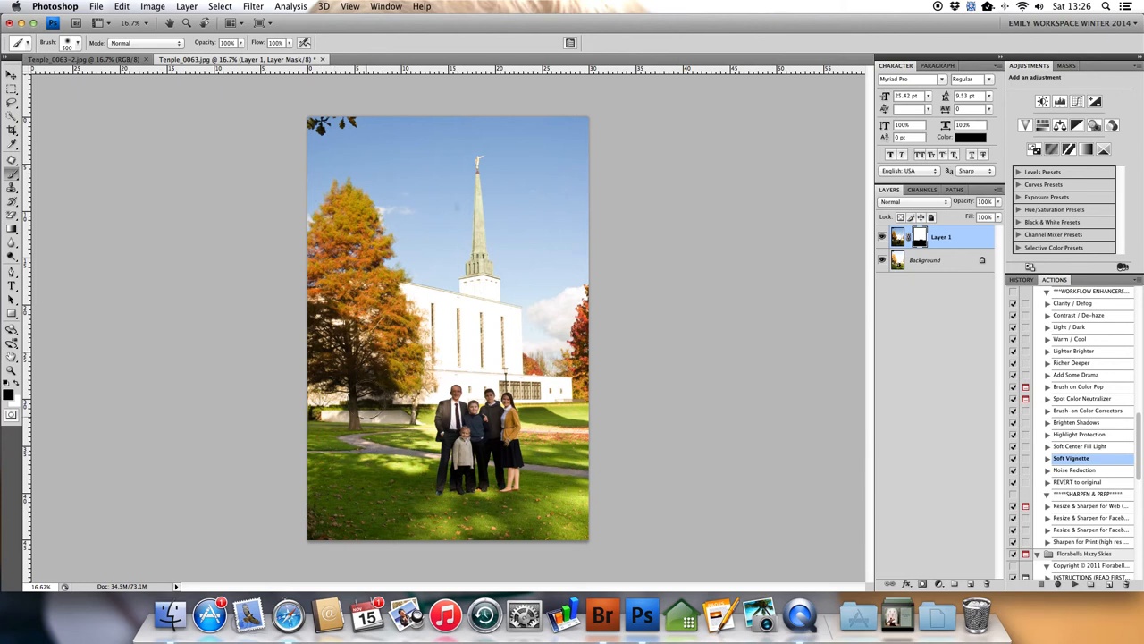
pyautogui.moveTo(317, 320)
pyautogui.mouseDown()
pyautogui.moveTo(329, 366)
pyautogui.moveTo(375, 373)
pyautogui.moveTo(362, 338)
pyautogui.moveTo(307, 327)
pyautogui.mouseUp()
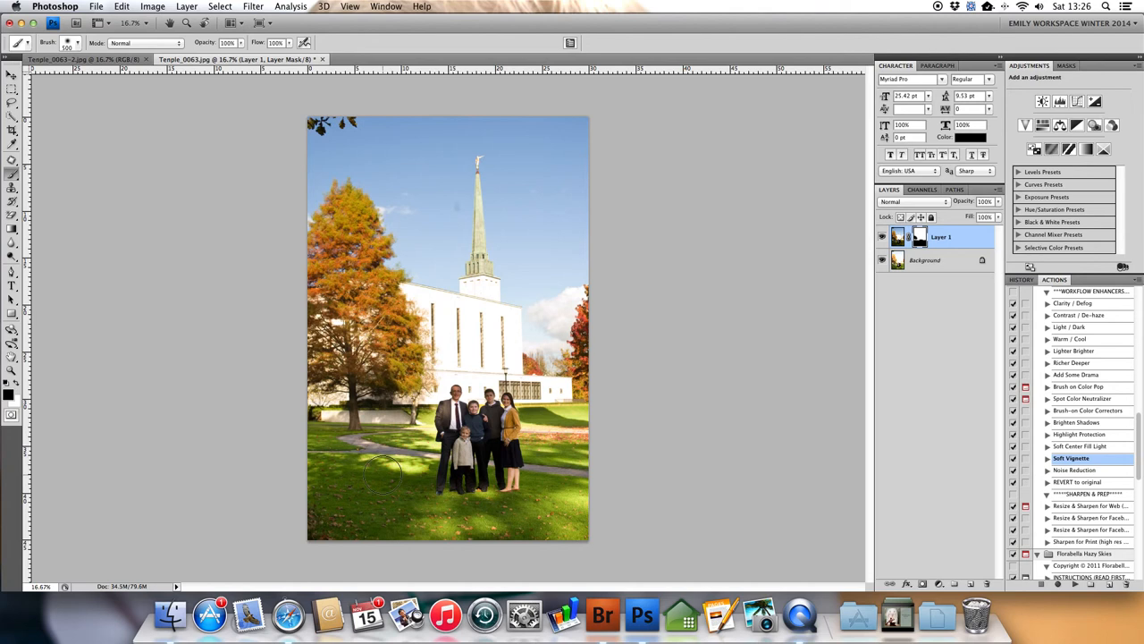
# - Paint the mask white at 50% brush opacity over the bright lawn and path between the large tree and the family
pyautogui.click(11, 216)
pyautogui.click(11, 369)
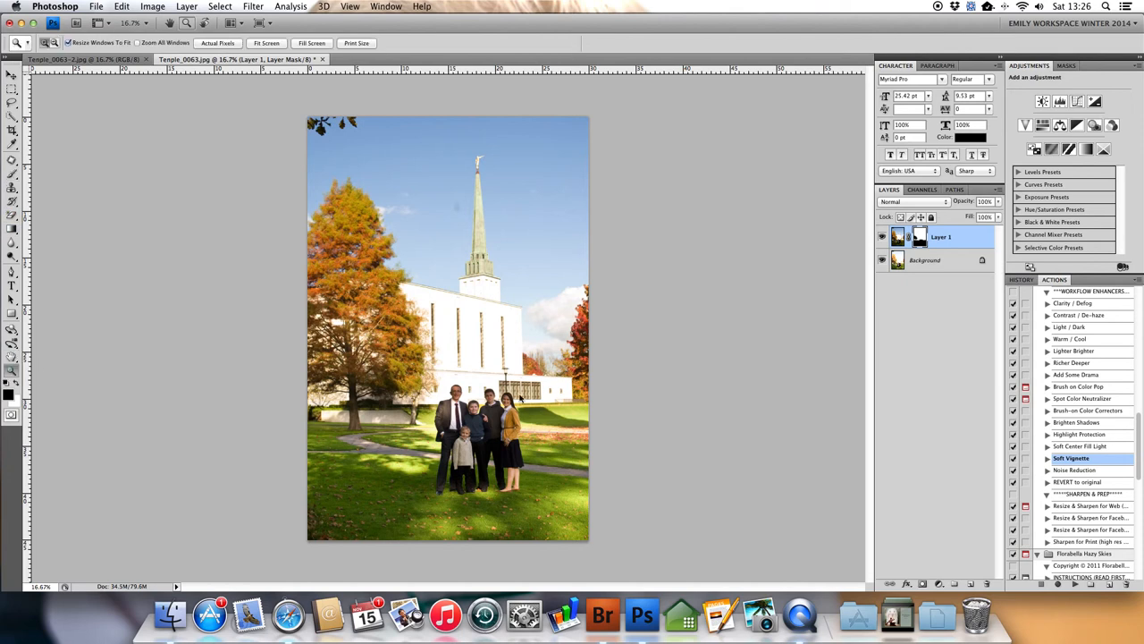
pyautogui.click(472, 414)
pyautogui.click(472, 413)
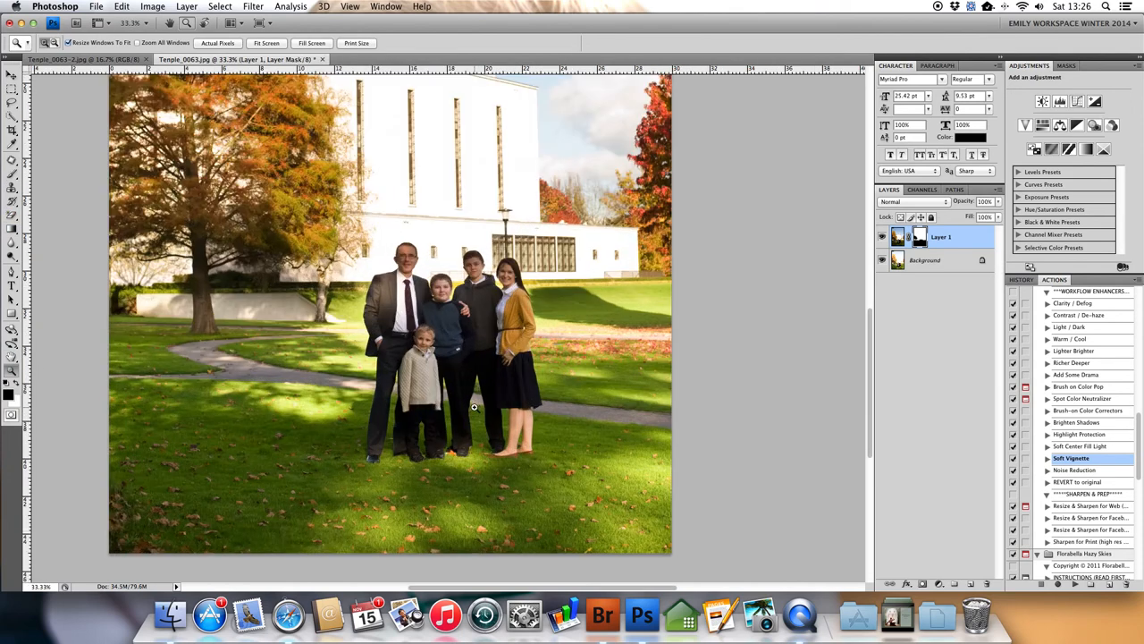
pyautogui.click(16, 383)
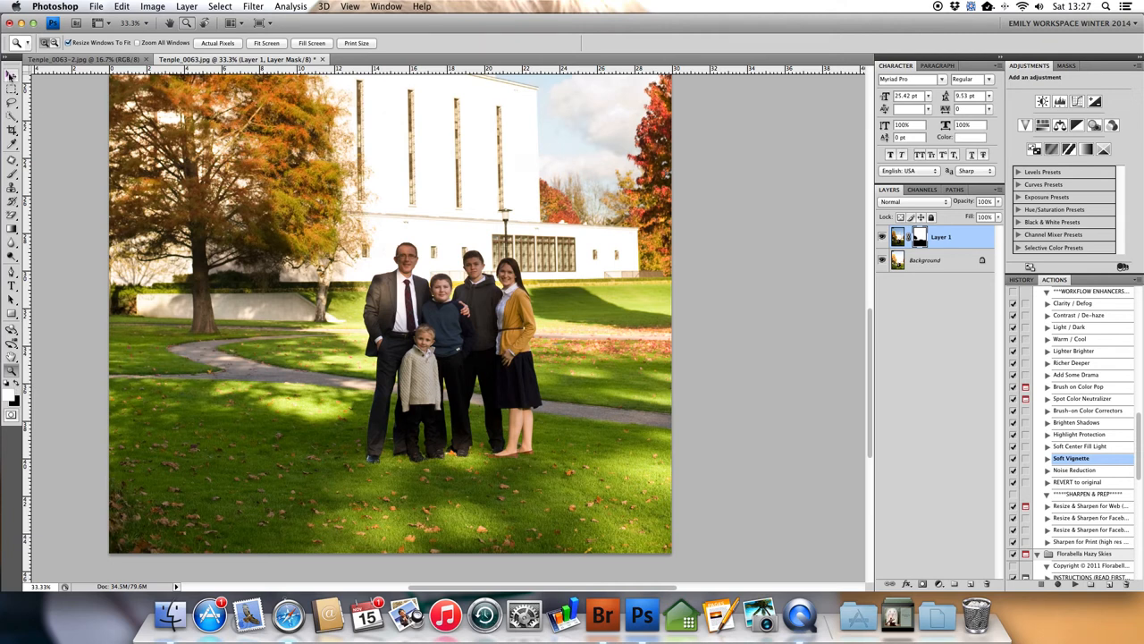
pyautogui.click(12, 172)
pyautogui.click(240, 43)
pyautogui.moveTo(240, 52); pyautogui.dragTo(211, 55)
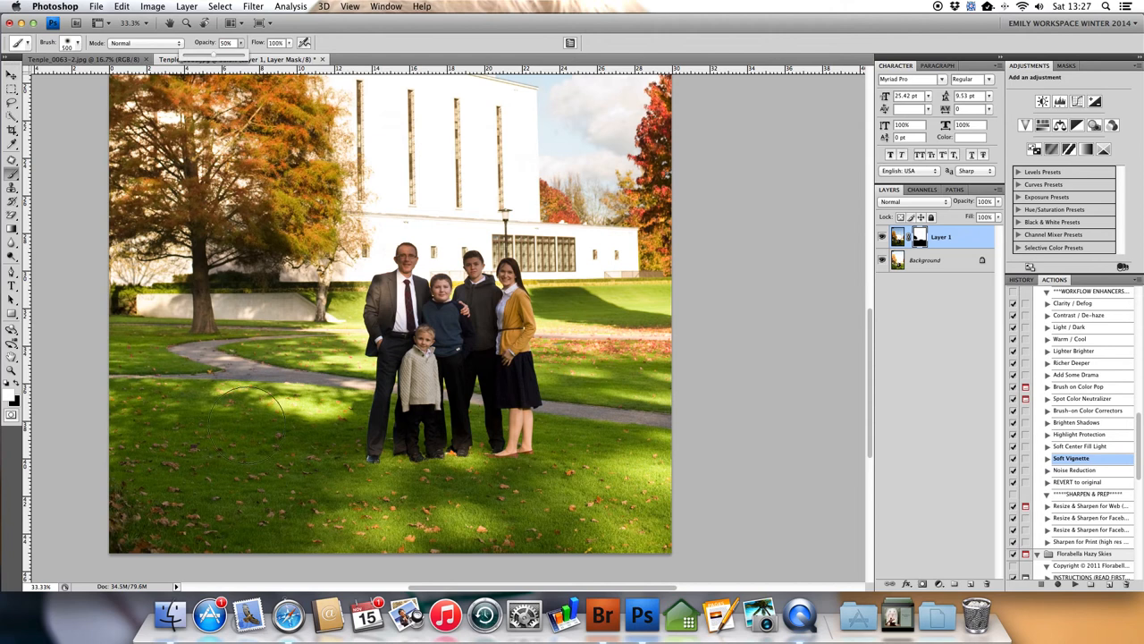
pyautogui.click(306, 387)
pyautogui.click(251, 373)
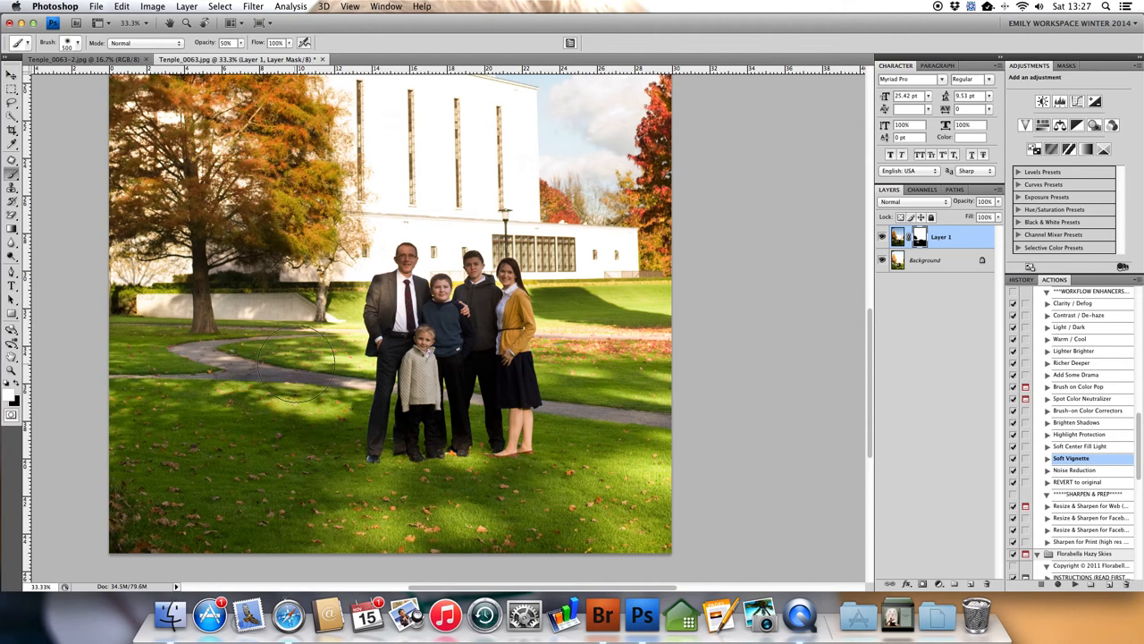
pyautogui.click(322, 348)
pyautogui.click(325, 323)
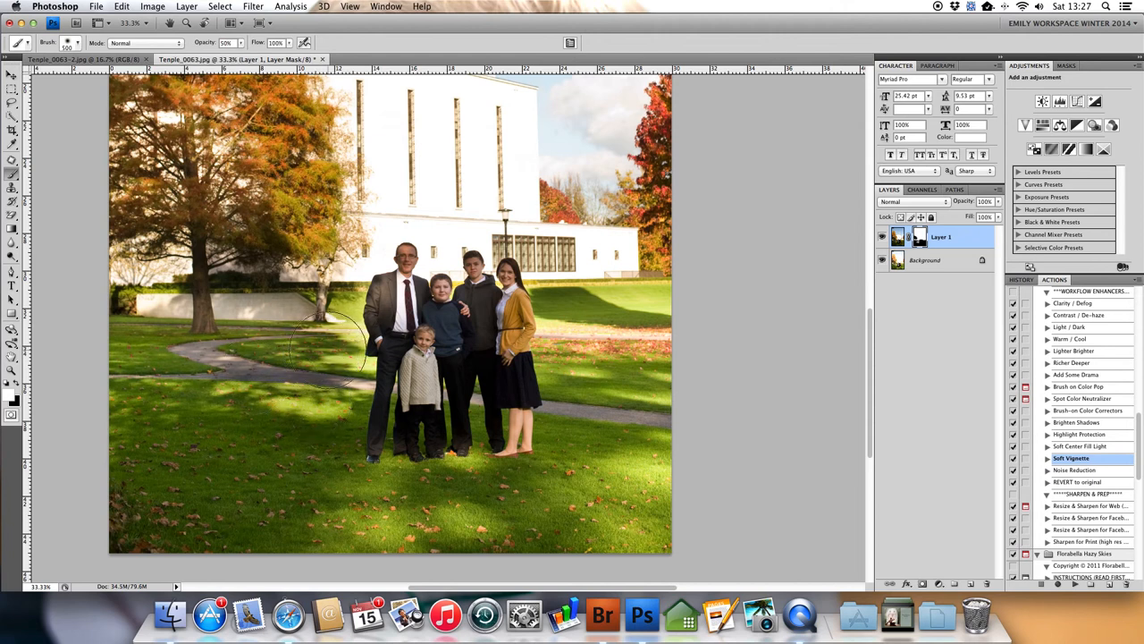
# - Continue painting the mask at 50% opacity over the foreground grass and along the lawn's edge on the woman's side
pyautogui.click(376, 528)
pyautogui.click(464, 520)
pyautogui.moveTo(626, 524)
pyautogui.mouseDown()
pyautogui.moveTo(614, 504)
pyautogui.moveTo(666, 378)
pyautogui.moveTo(626, 344)
pyautogui.moveTo(644, 295)
pyautogui.moveTo(654, 295)
pyautogui.mouseUp()
pyautogui.click(649, 459)
pyautogui.click(663, 355)
pyautogui.click(665, 383)
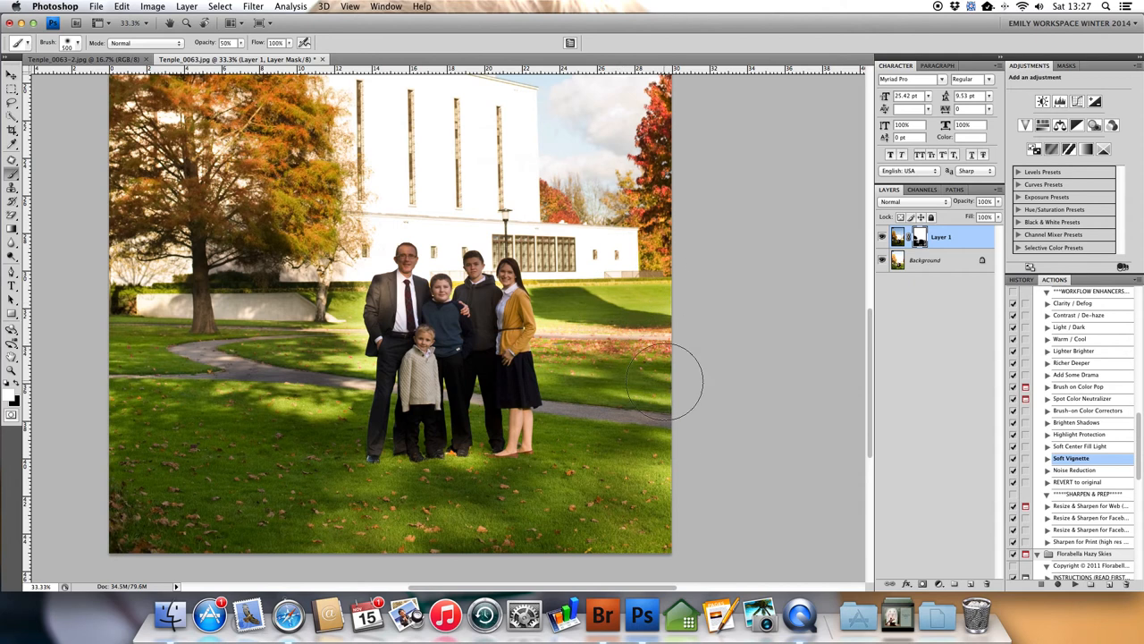
pyautogui.click(669, 474)
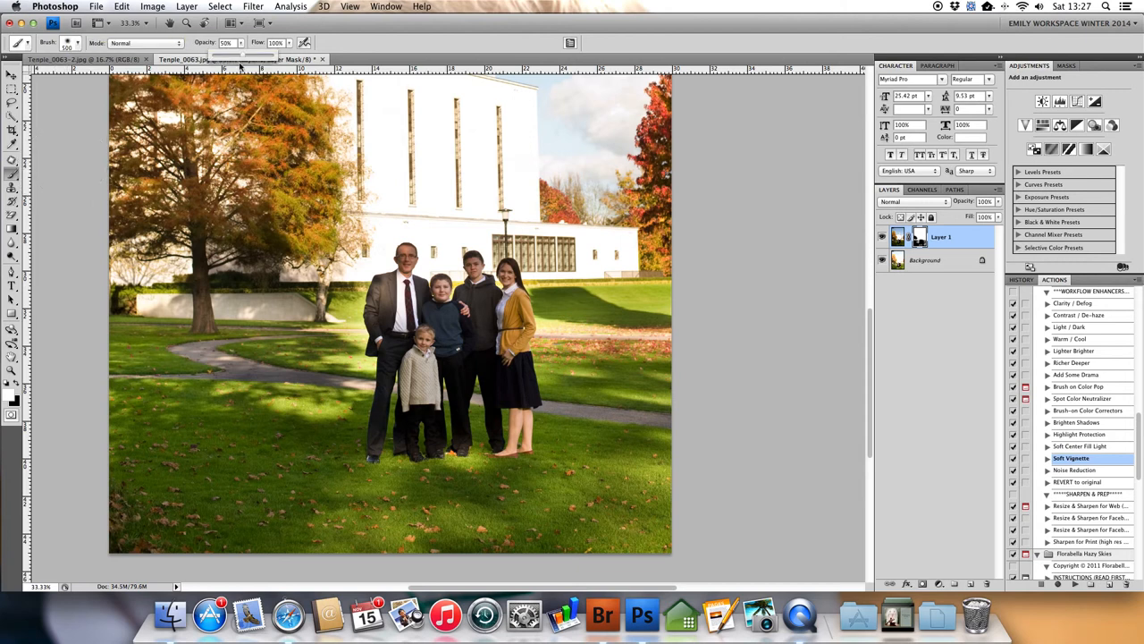
# - Touch up the mask around the father's hair with a soft 28 px white brush at 29% opacity
pyautogui.click(80, 45)
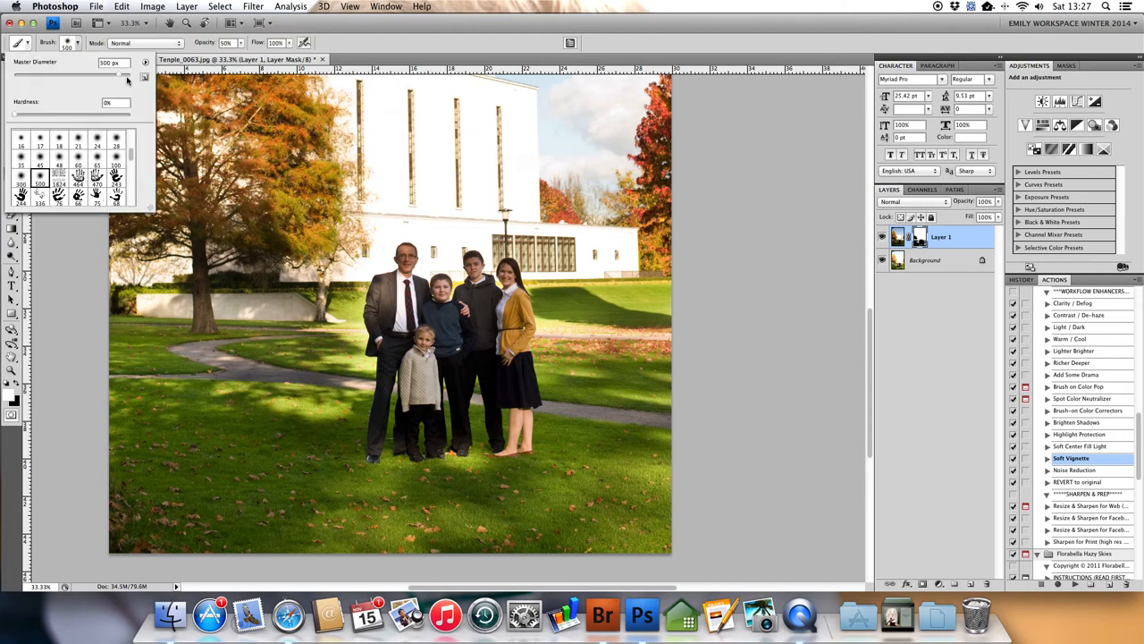
pyautogui.click(117, 139)
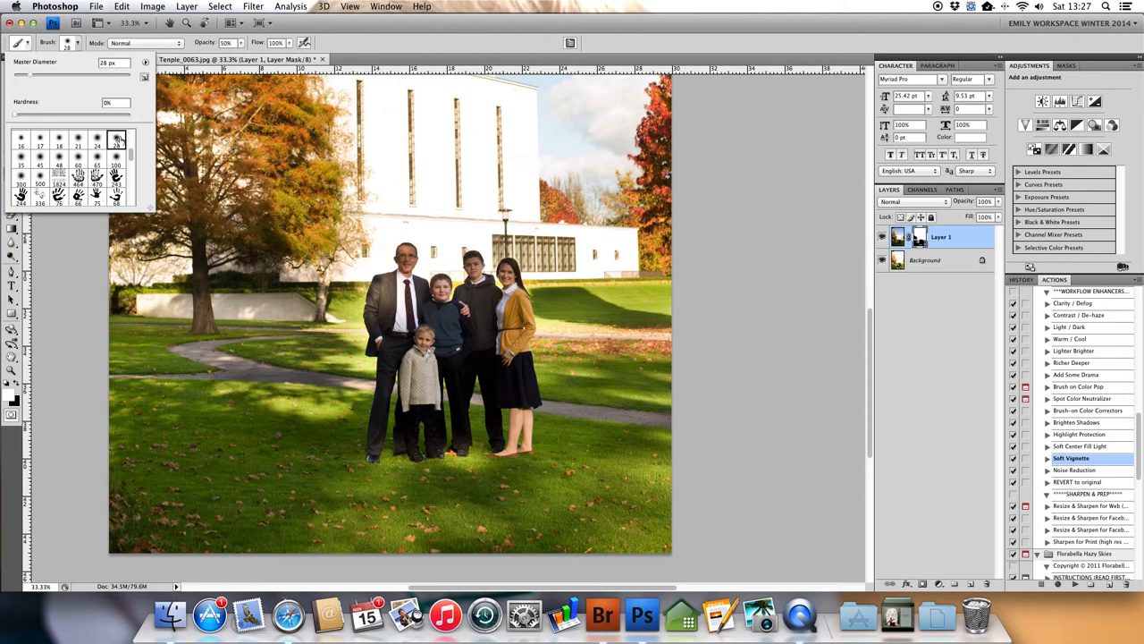
pyautogui.click(240, 43)
pyautogui.moveTo(241, 57); pyautogui.dragTo(231, 58)
pyautogui.moveTo(404, 250); pyautogui.dragTo(407, 253)
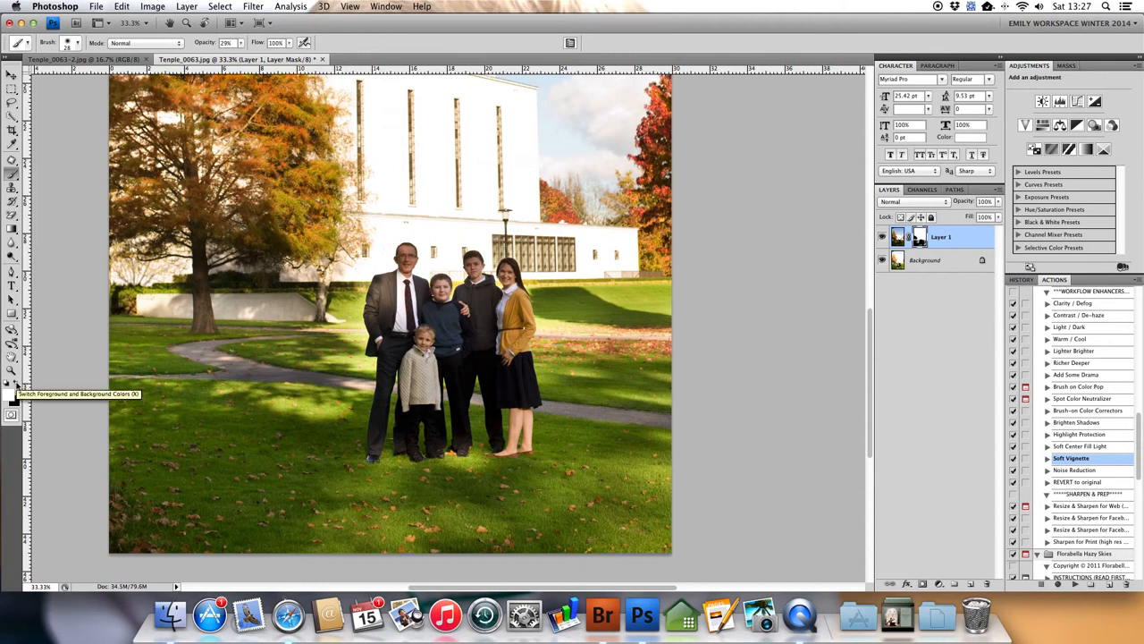
# - Frame a 5 x 7 in crop around the temple and family, leaving out the branches in the sky's corner
pyautogui.click(349, 7)
pyautogui.click(372, 119)
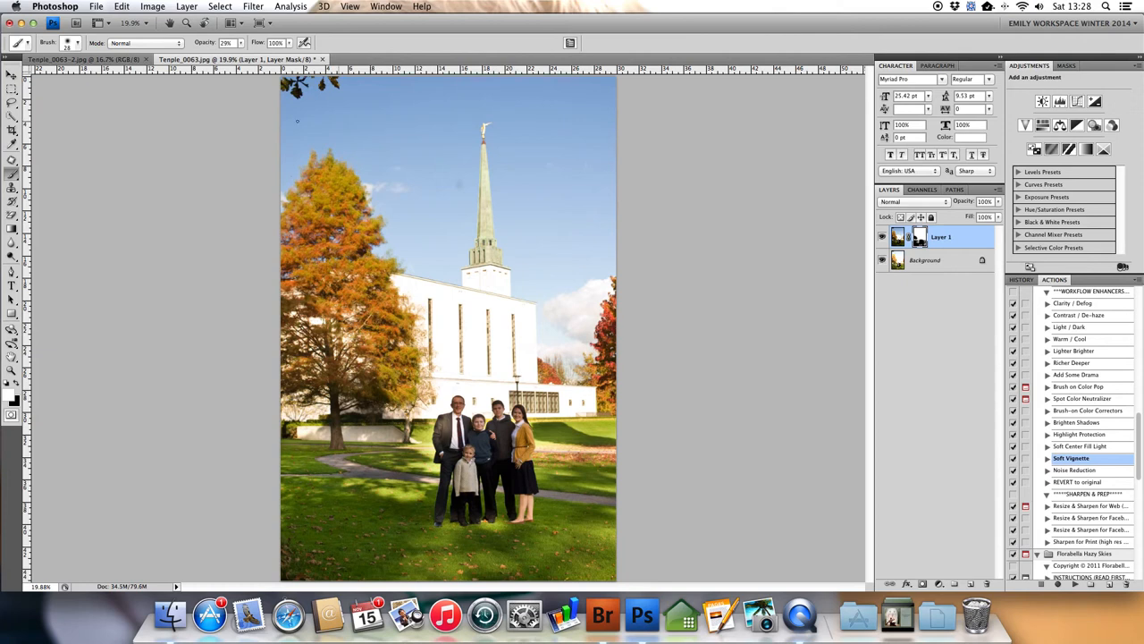
pyautogui.click(12, 129)
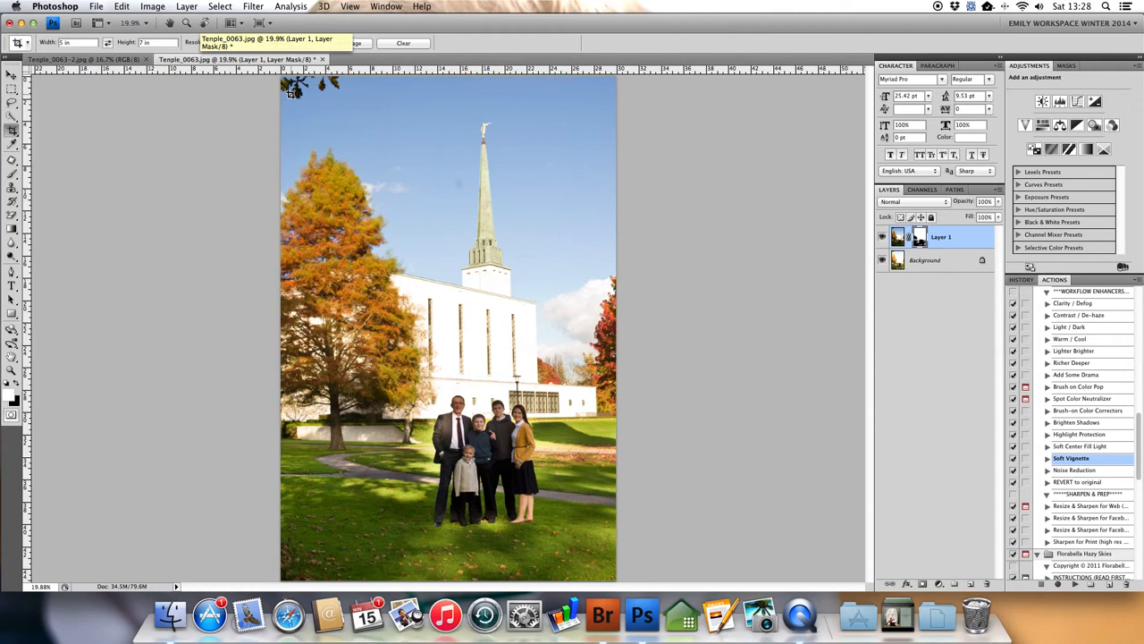
pyautogui.moveTo(289, 87); pyautogui.dragTo(660, 524)
pyautogui.moveTo(397, 219); pyautogui.dragTo(402, 233)
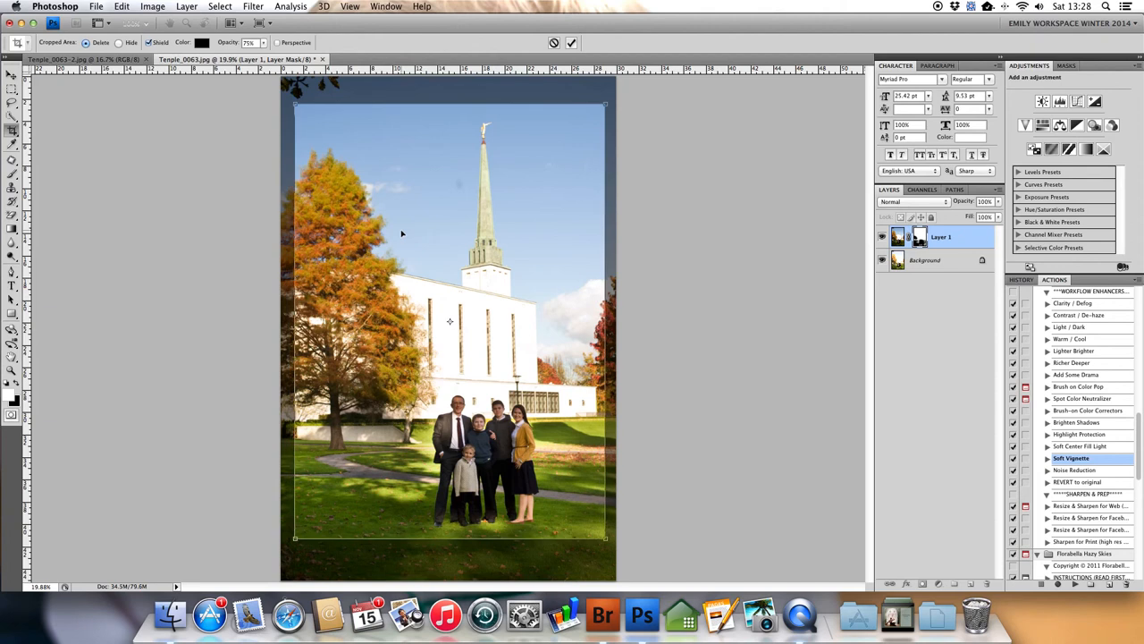
# - Rotate the crop frame slightly counterclockwise to straighten the temple, fit it within the photo's edges, and apply the crop
pyautogui.moveTo(280, 98); pyautogui.dragTo(276, 105)
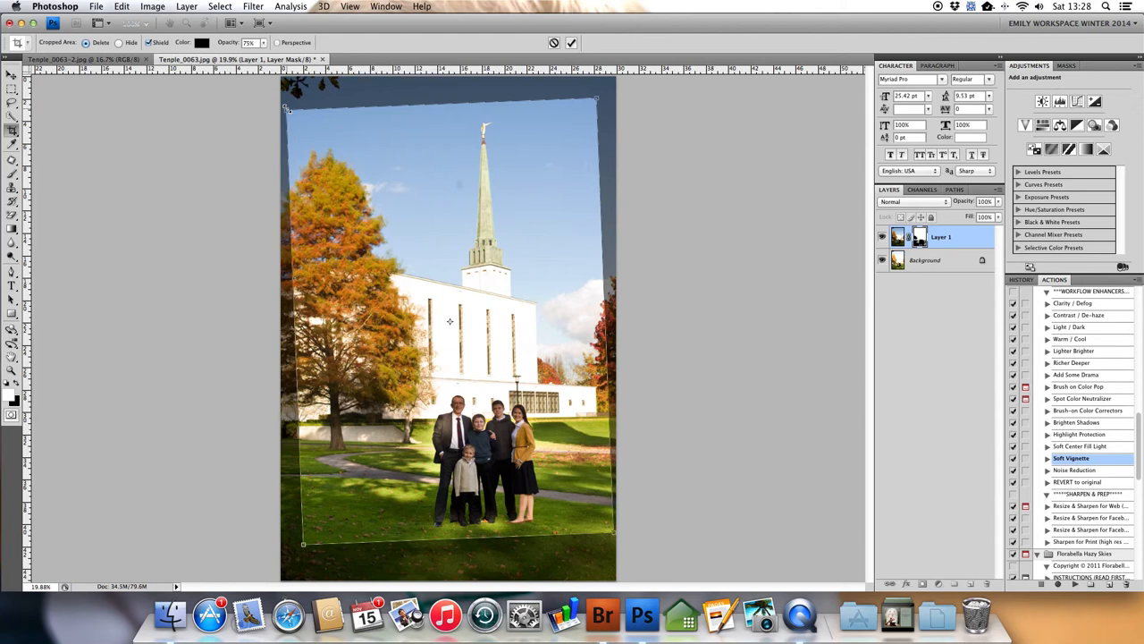
pyautogui.moveTo(294, 116); pyautogui.dragTo(295, 118)
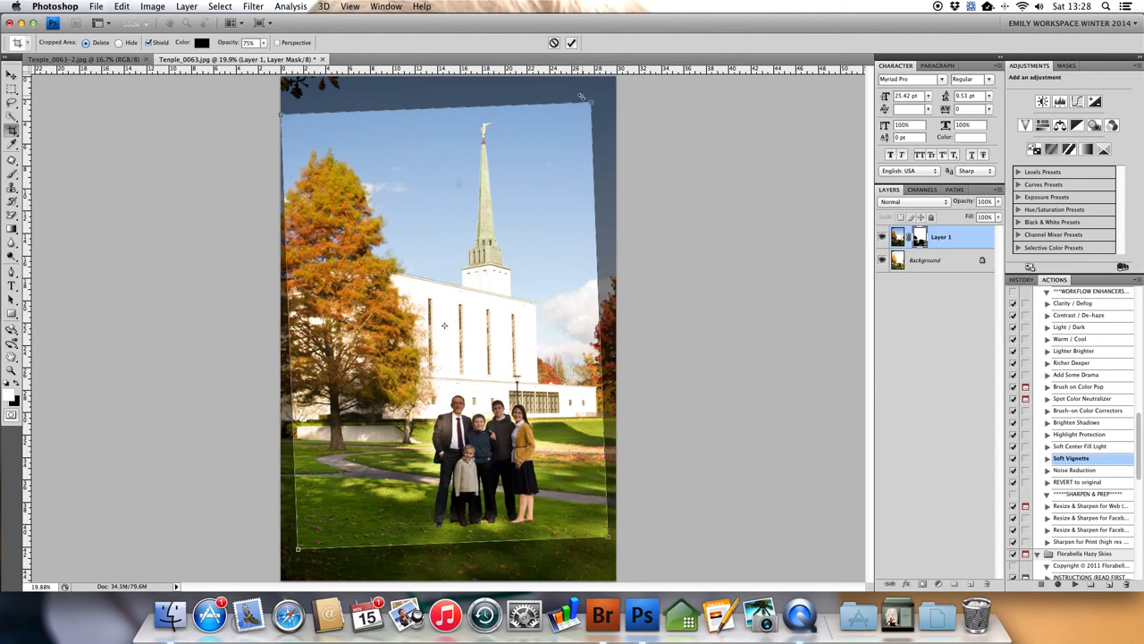
pyautogui.moveTo(593, 102); pyautogui.dragTo(604, 93)
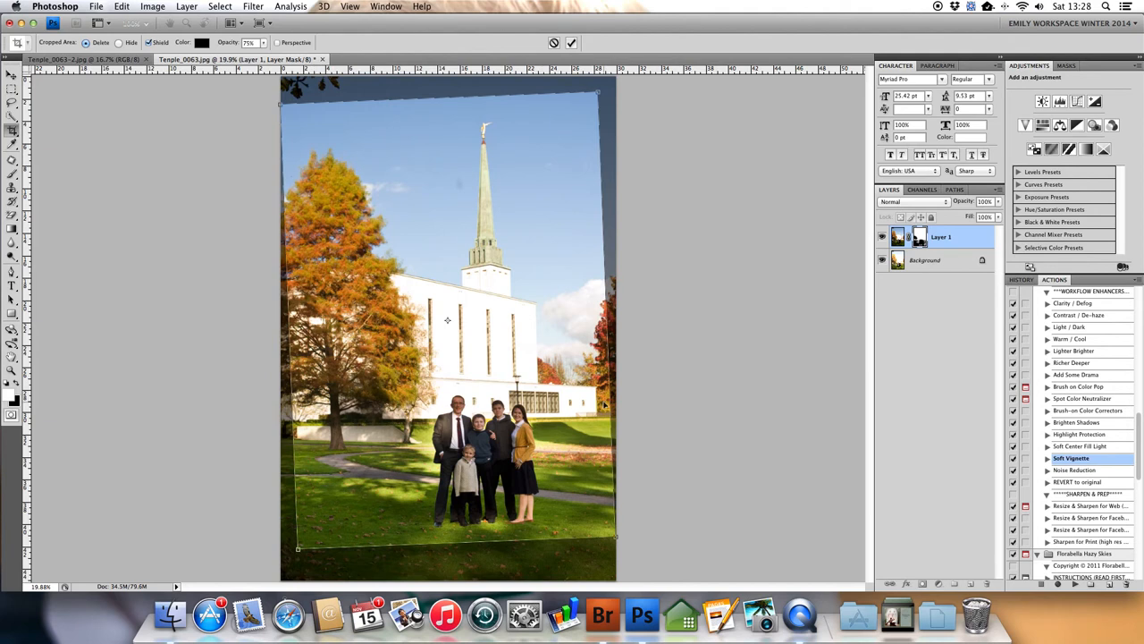
pyautogui.moveTo(573, 416); pyautogui.dragTo(572, 422)
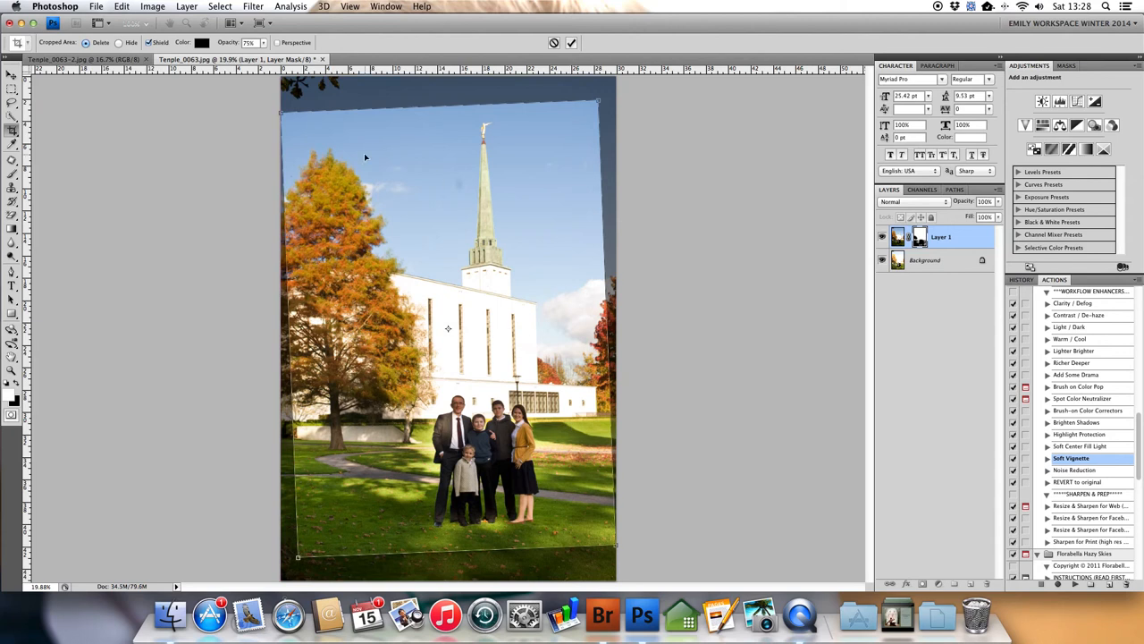
pyautogui.click(572, 42)
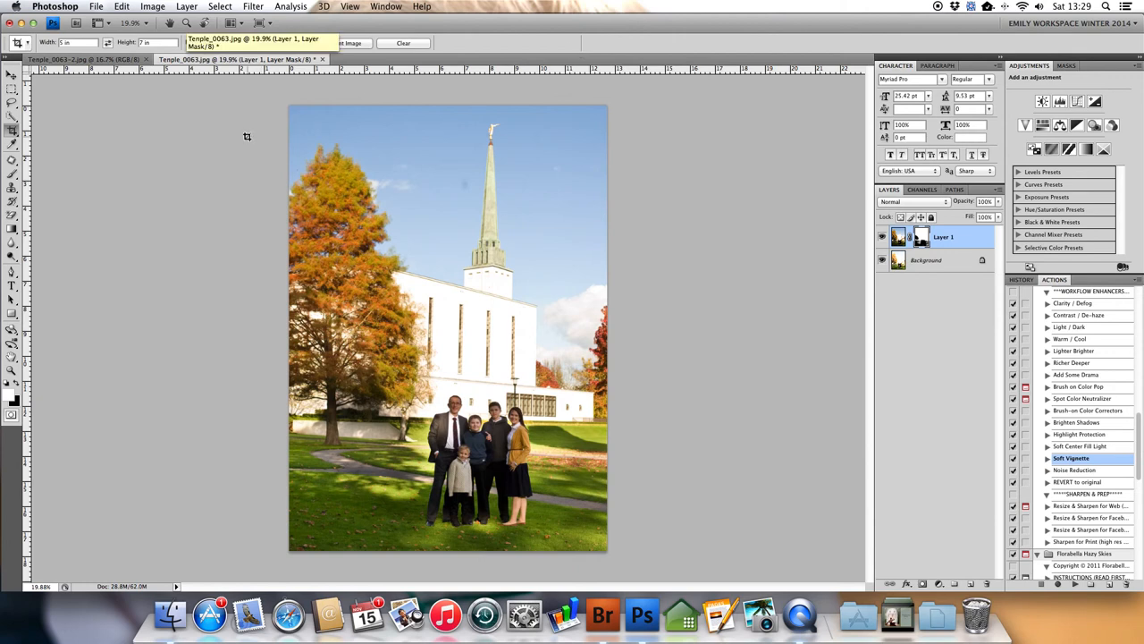
# - Flatten the image and remove the dark spot in the sky beside the spire with the Patch tool
pyautogui.click(185, 7)
pyautogui.click(212, 418)
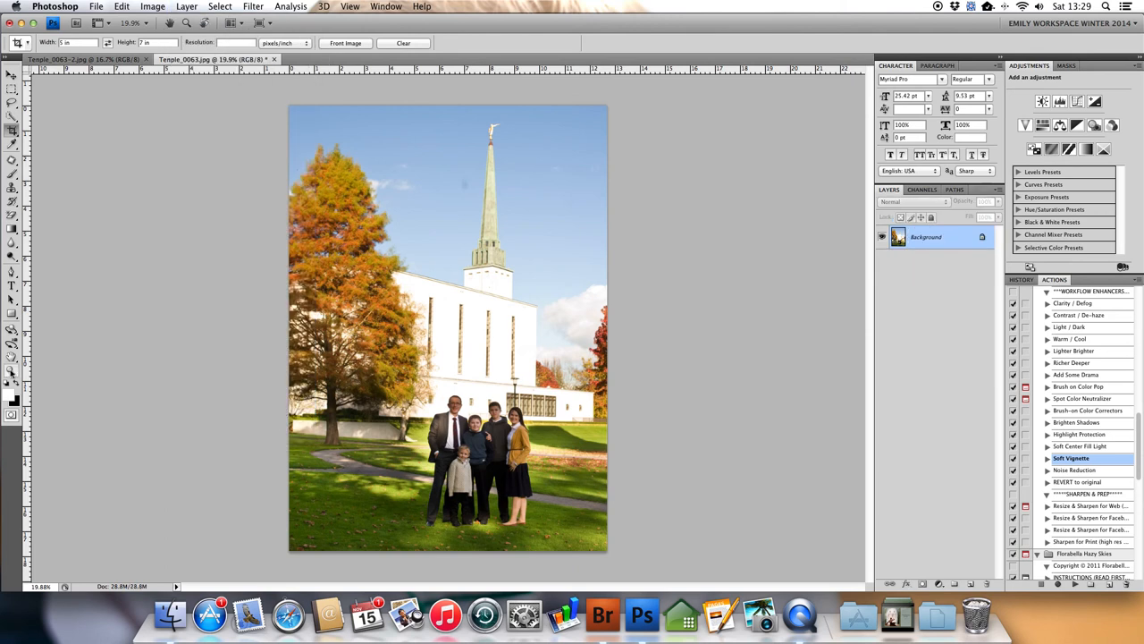
pyautogui.click(12, 370)
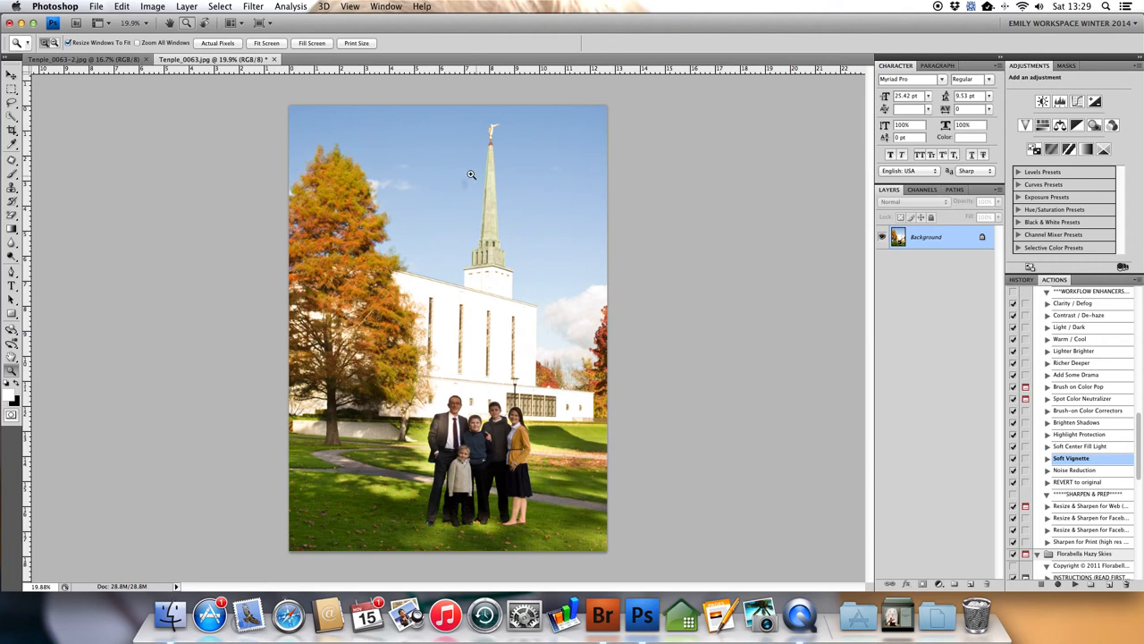
pyautogui.click(12, 160)
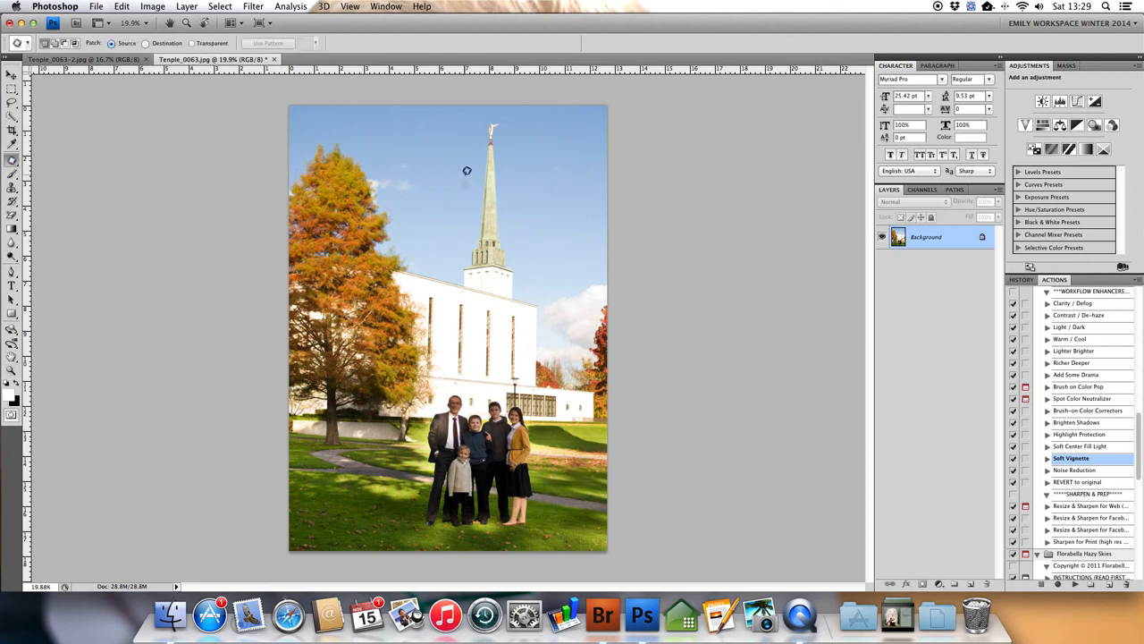
pyautogui.moveTo(469, 193)
pyautogui.mouseDown()
pyautogui.moveTo(470, 179)
pyautogui.moveTo(444, 188)
pyautogui.mouseUp()
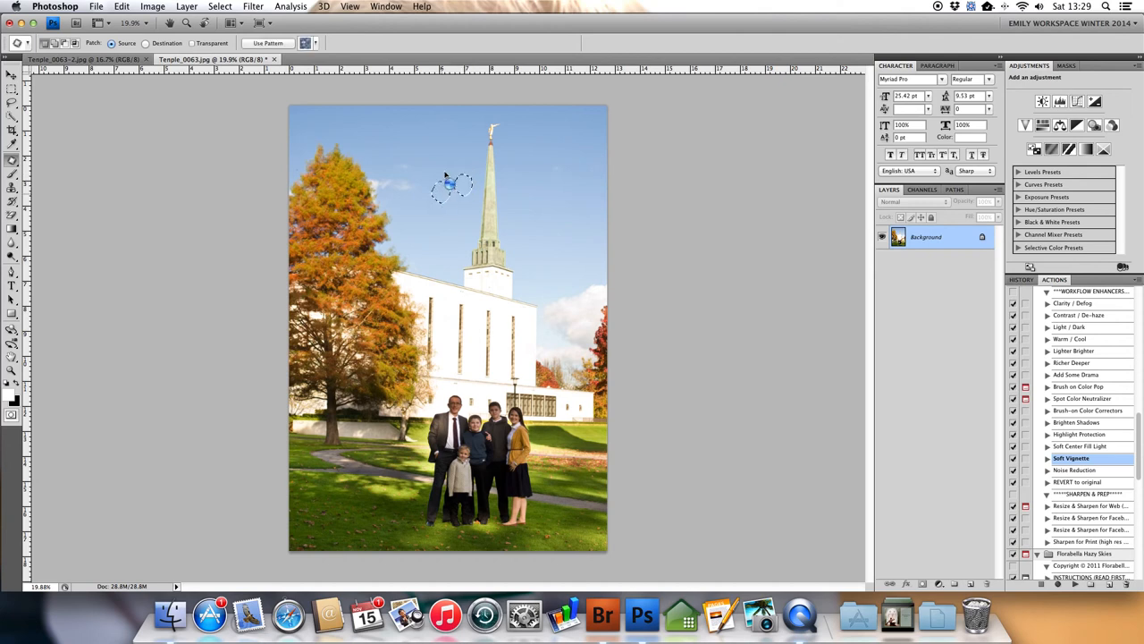
pyautogui.click(447, 167)
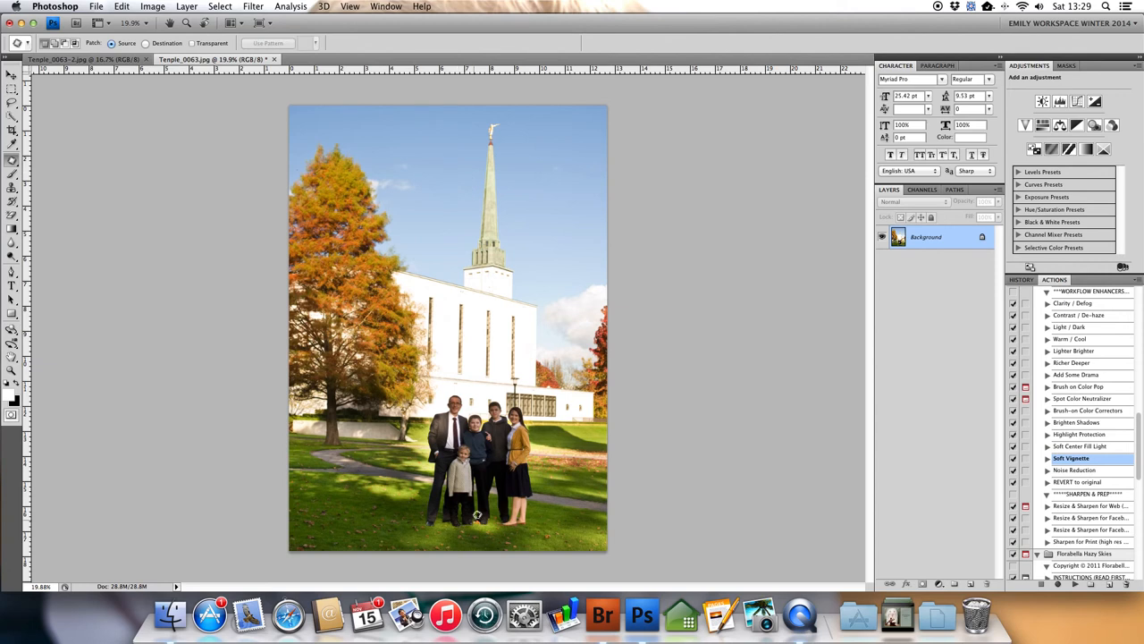
# - Patch the dark shadow on the woman's forehead near her hairline and clear the selection
pyautogui.click(11, 369)
pyautogui.click(515, 421)
pyautogui.click(374, 265)
pyautogui.click(372, 261)
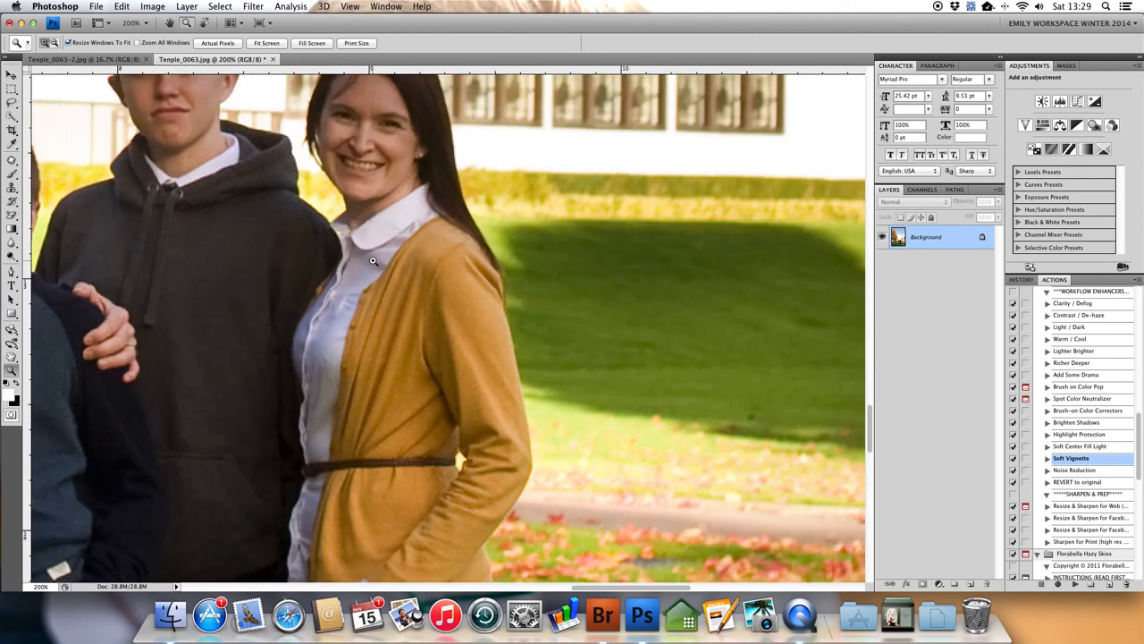
pyautogui.scroll(2, 369, 246)
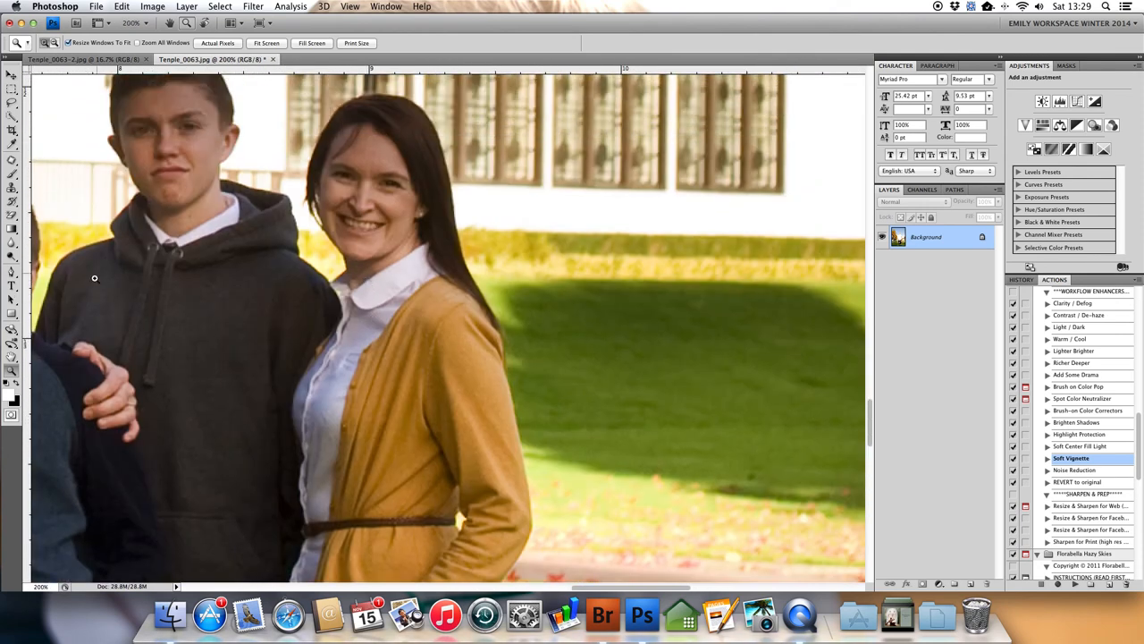
pyautogui.click(13, 161)
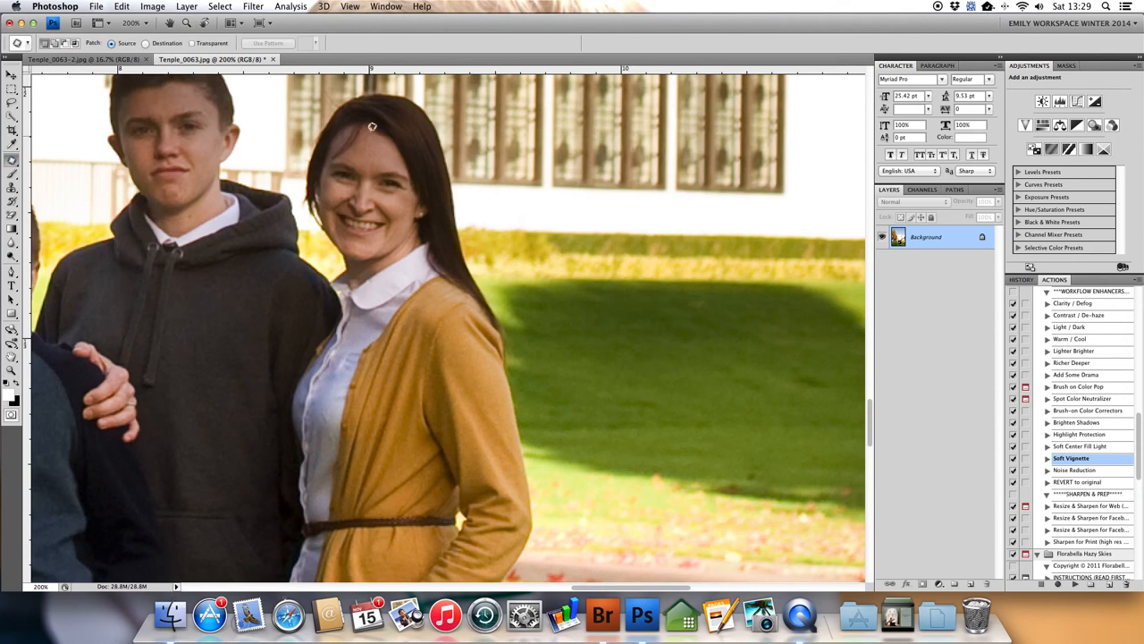
pyautogui.moveTo(355, 124)
pyautogui.mouseDown()
pyautogui.moveTo(335, 159)
pyautogui.moveTo(366, 152)
pyautogui.moveTo(355, 124)
pyautogui.moveTo(382, 161)
pyautogui.mouseUp()
pyautogui.hotkey('ctrl', 'd')
# - Fit the photo on screen and run the "20% Classic Colour 30% S..." action from the My Actions set
pyautogui.click(346, 6)
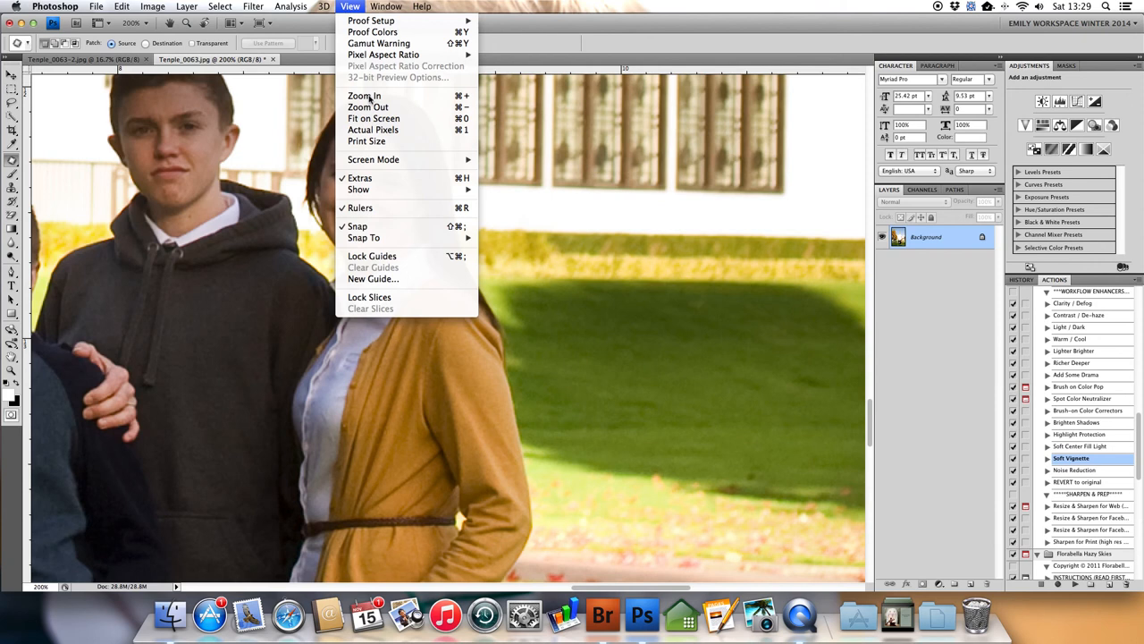
pyautogui.click(373, 117)
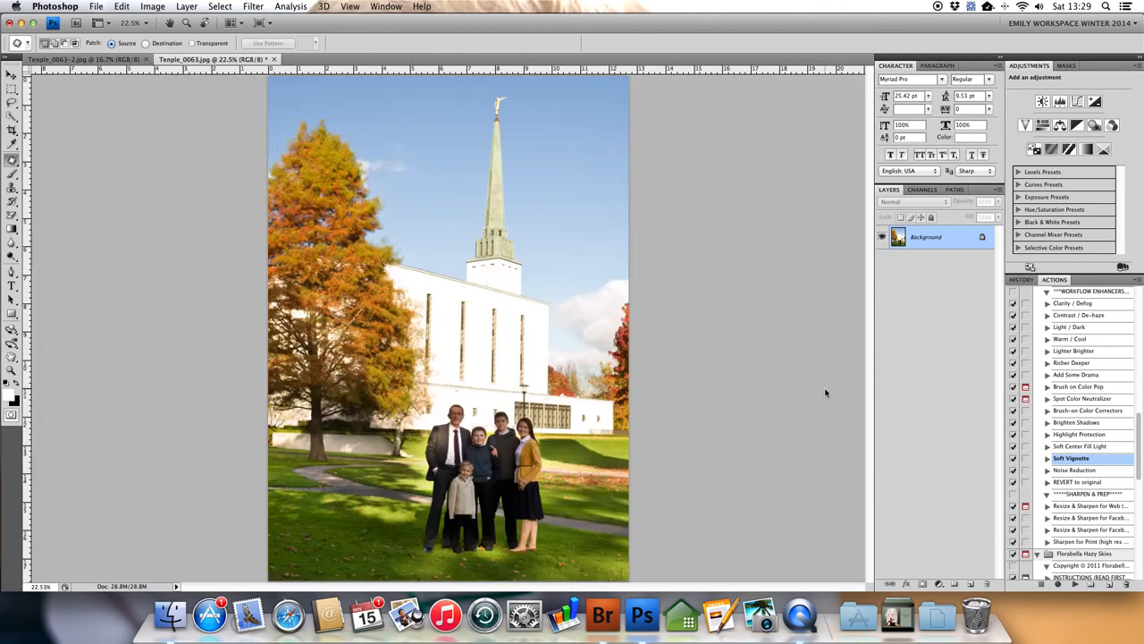
pyautogui.scroll(-10, 1064, 508)
pyautogui.scroll(-5, 1069, 511)
pyautogui.click(1075, 549)
pyautogui.click(1075, 584)
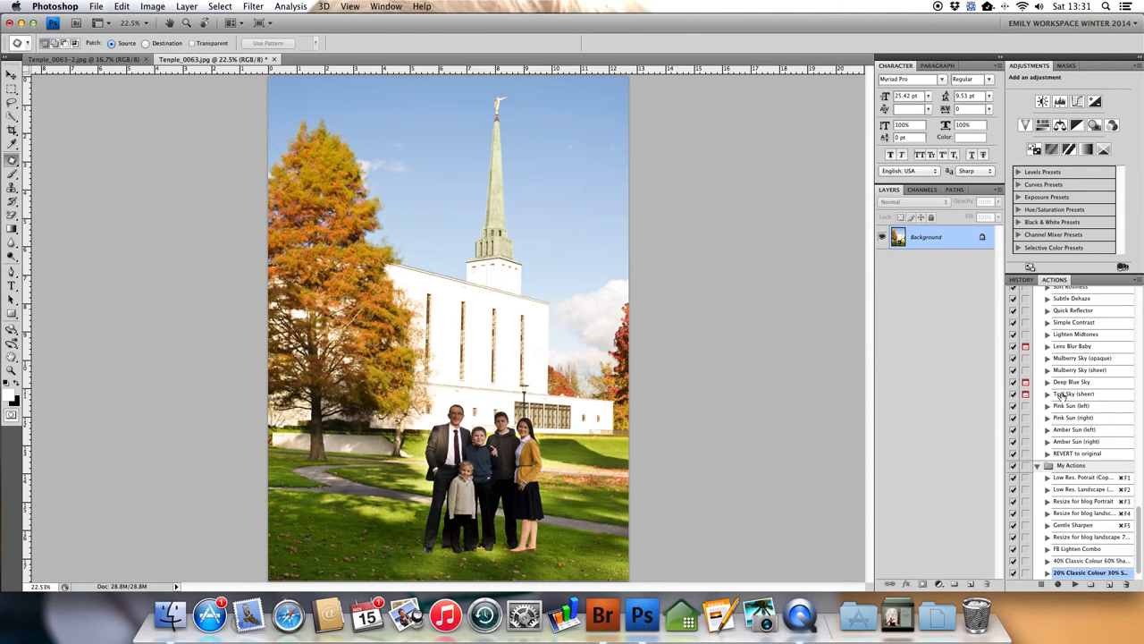
# - Run the Rich Autumn add-on tone action from the Florabella Classic Workflow set on the photo
pyautogui.scroll(10, 1061, 408)
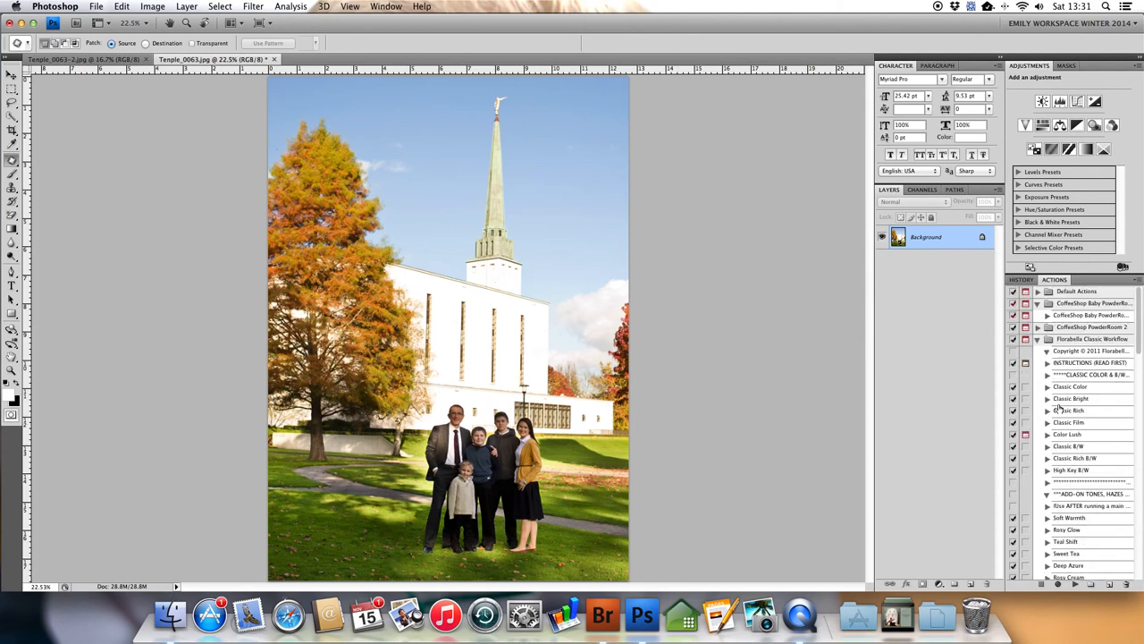
pyautogui.scroll(-6, 1060, 408)
pyautogui.click(1072, 429)
pyautogui.click(1074, 584)
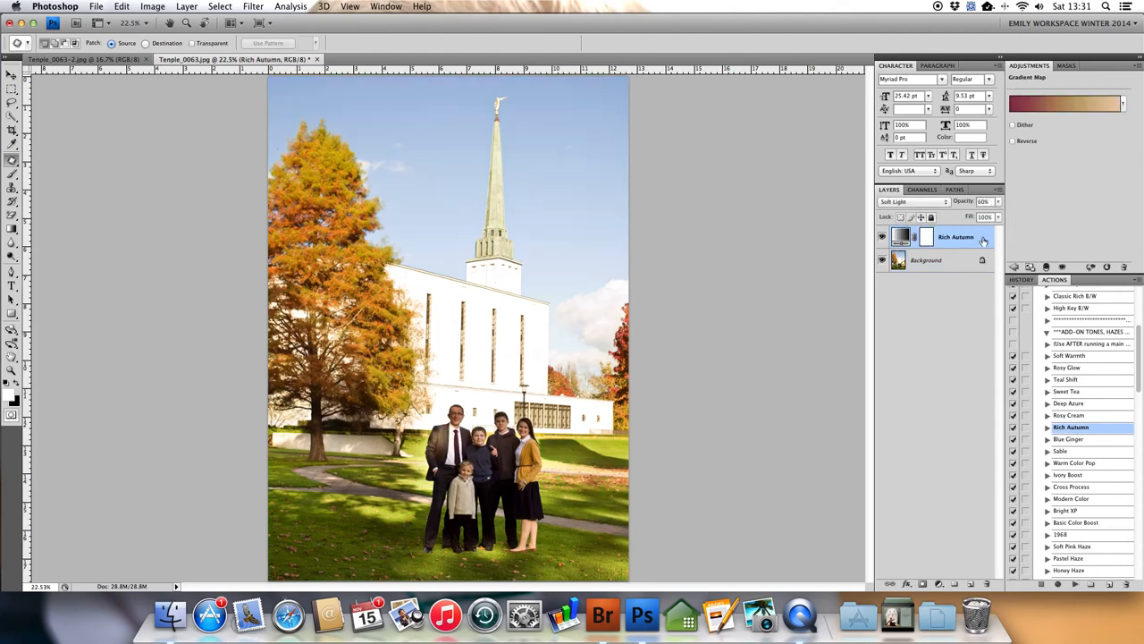
# - Reduce the Rich Autumn layer's opacity to a subtler warm tone and flatten the image
pyautogui.click(999, 202)
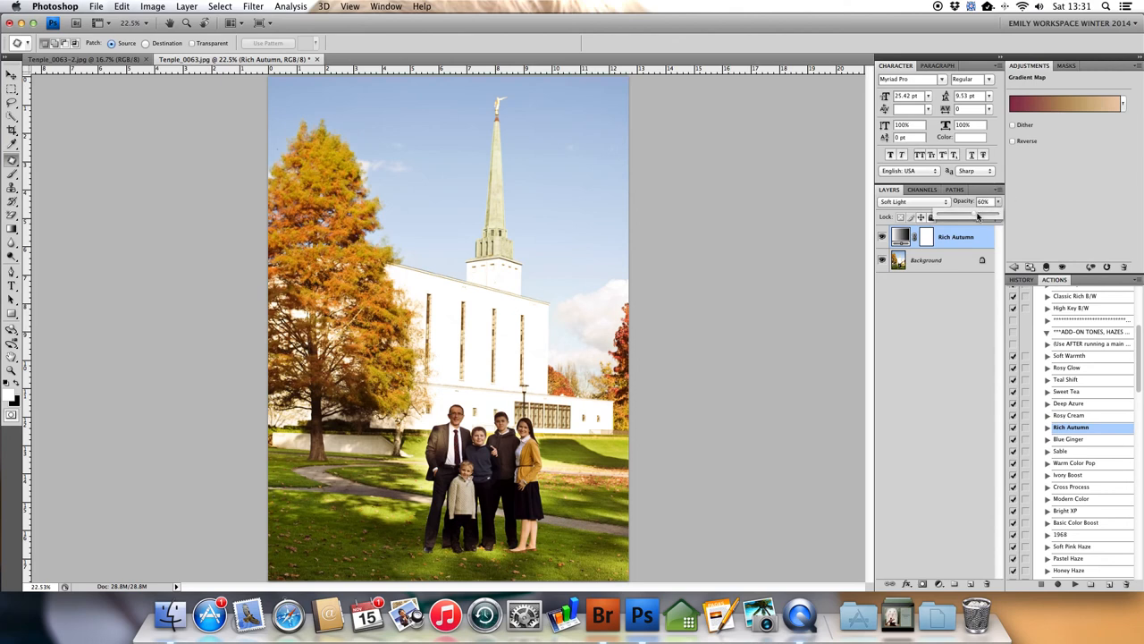
pyautogui.moveTo(975, 218)
pyautogui.mouseDown()
pyautogui.moveTo(1006, 213)
pyautogui.moveTo(953, 214)
pyautogui.mouseUp()
pyautogui.click(186, 7)
pyautogui.click(219, 417)
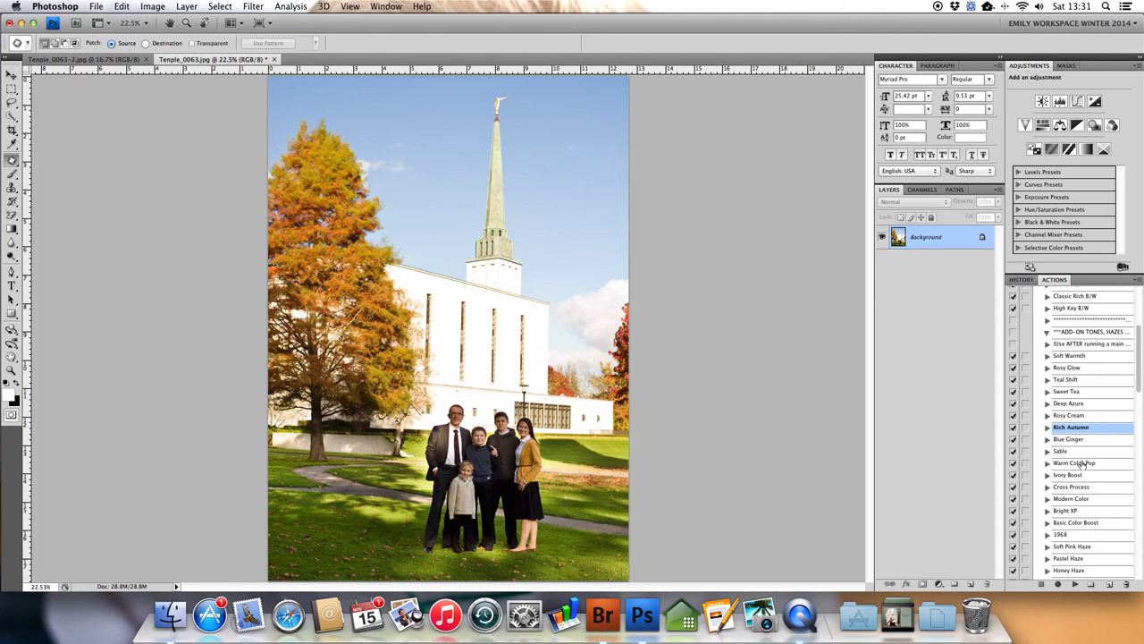
# - Run the Soft Vignette action from the Florabella Classic Workflow set on the flattened photo
pyautogui.scroll(-10, 1080, 464)
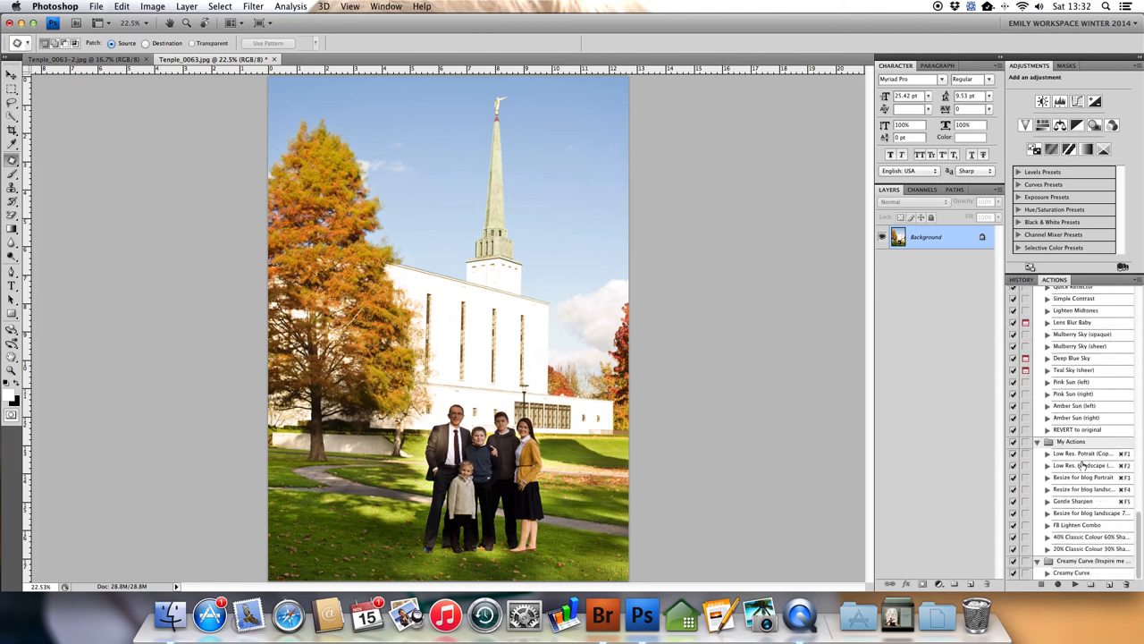
pyautogui.scroll(4, 1080, 519)
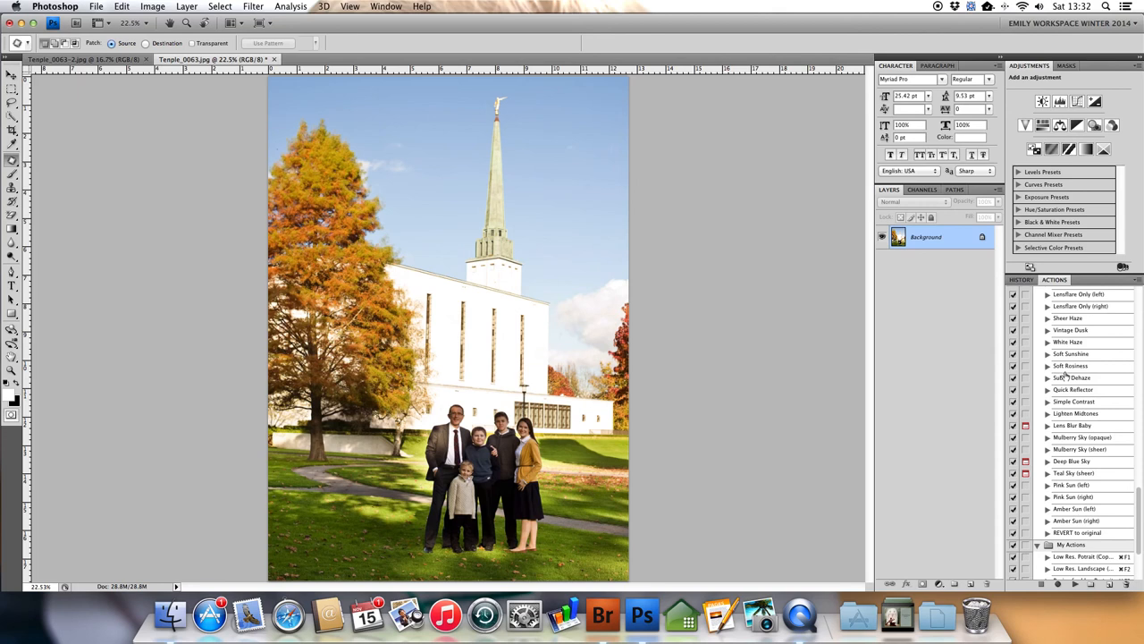
pyautogui.scroll(-4, 1066, 376)
pyautogui.scroll(6, 1065, 375)
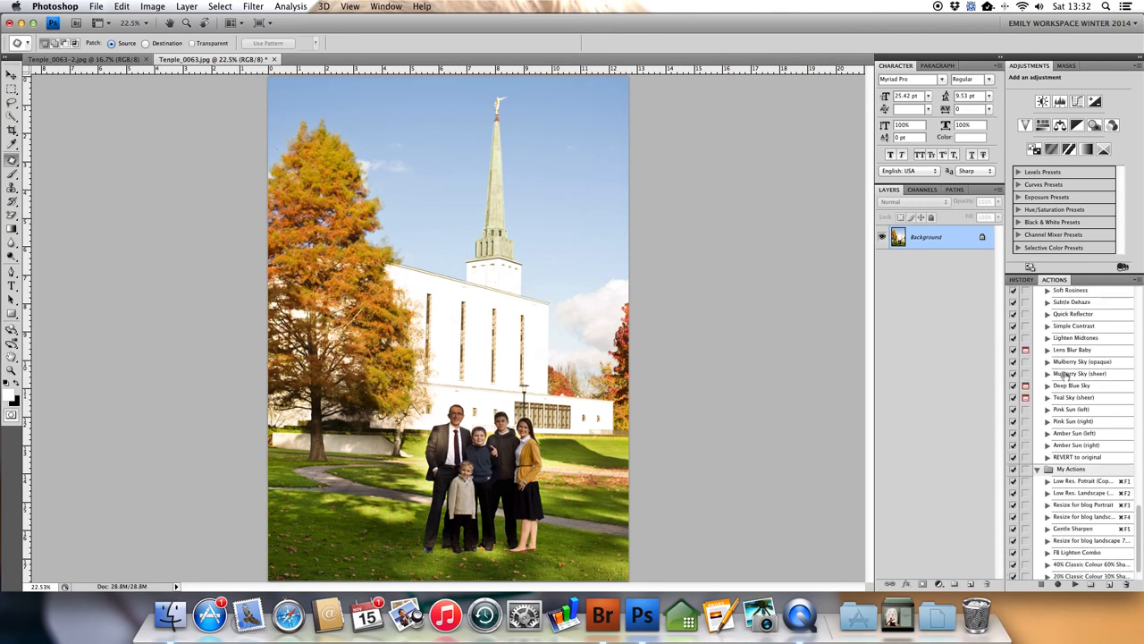
pyautogui.scroll(7, 1066, 375)
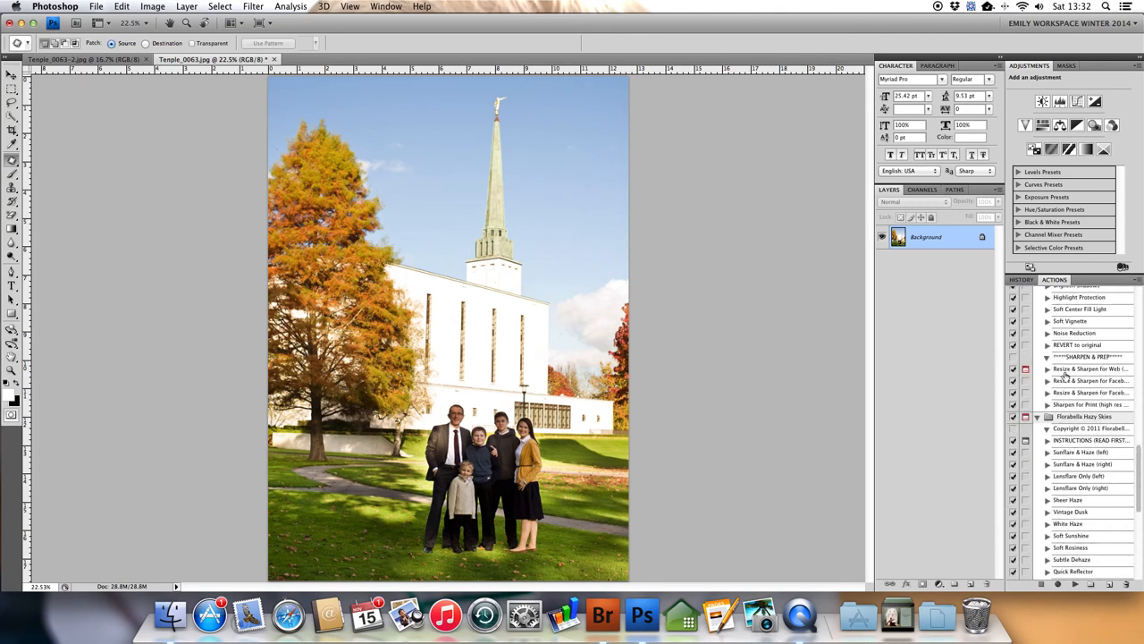
pyautogui.click(1070, 372)
pyautogui.click(1075, 584)
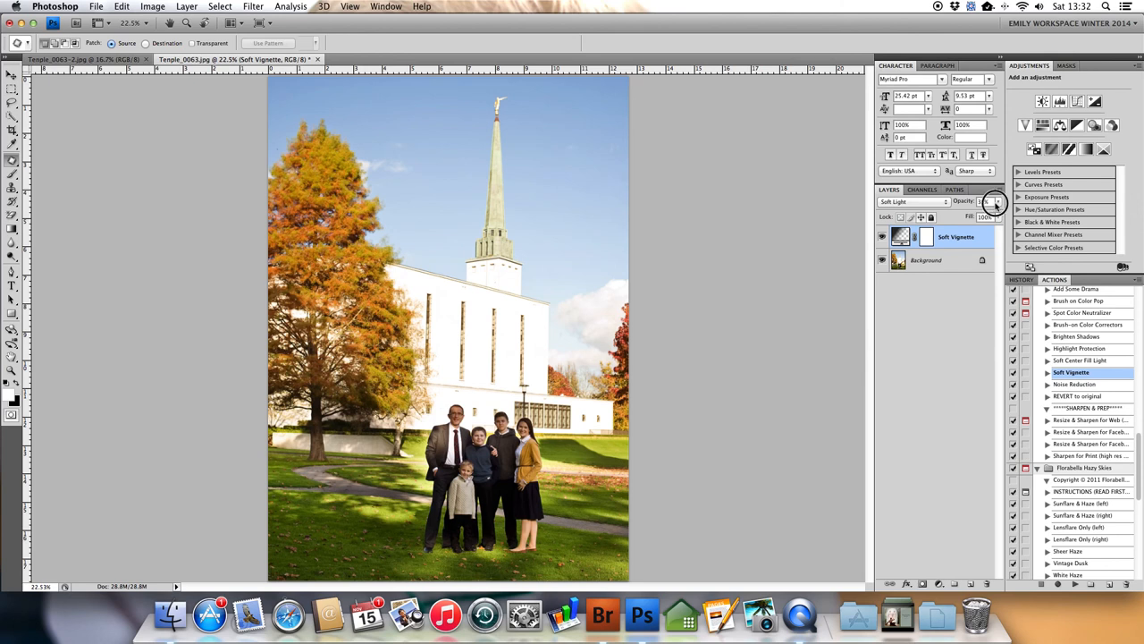
# - Set the Soft Vignette layer's opacity to 80% and flatten the image
pyautogui.click(999, 202)
pyautogui.moveTo(957, 215); pyautogui.dragTo(987, 218)
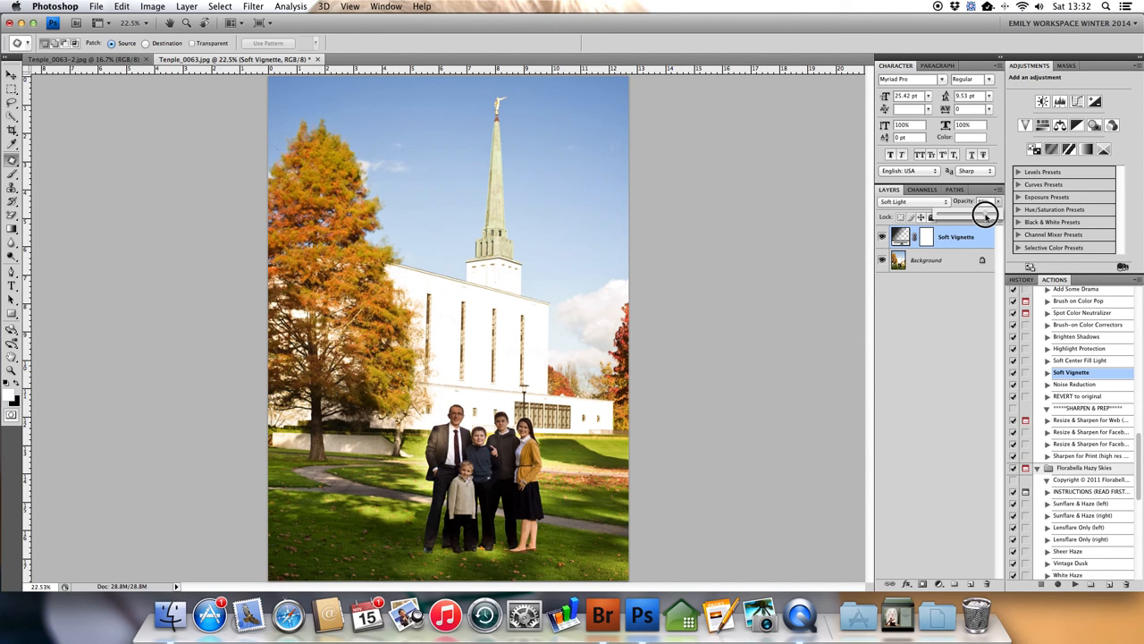
pyautogui.click(187, 6)
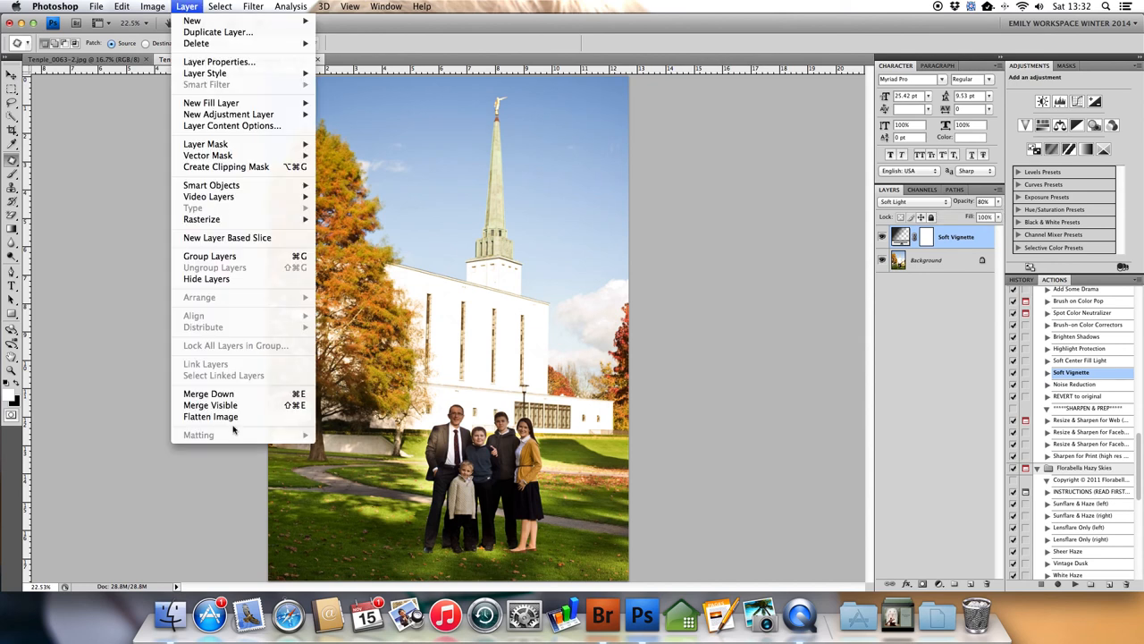
pyautogui.click(224, 421)
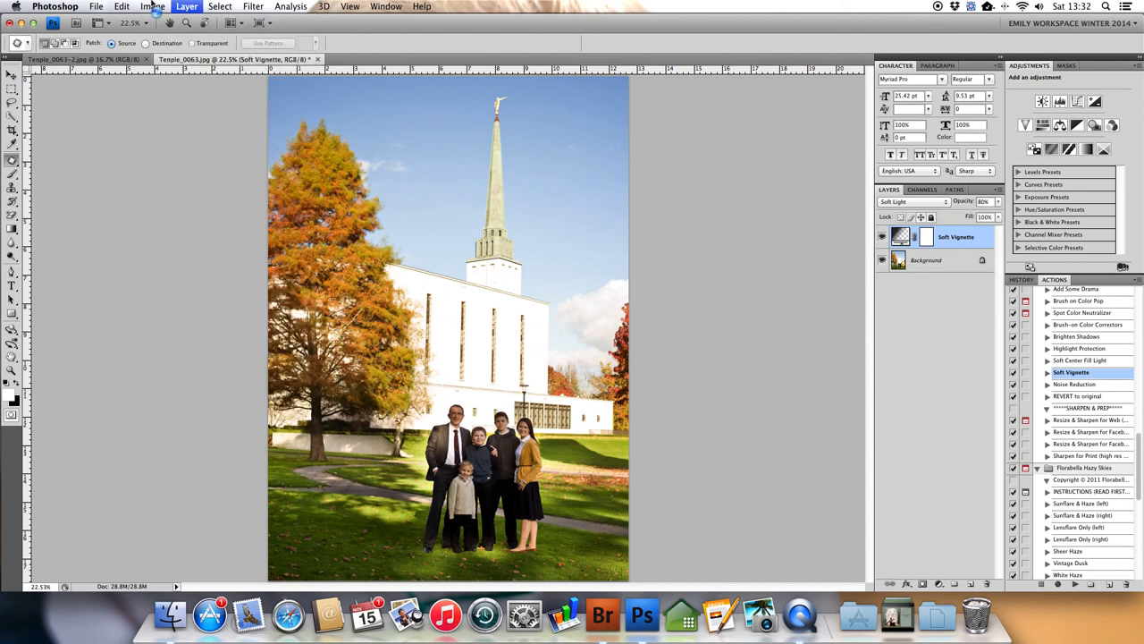